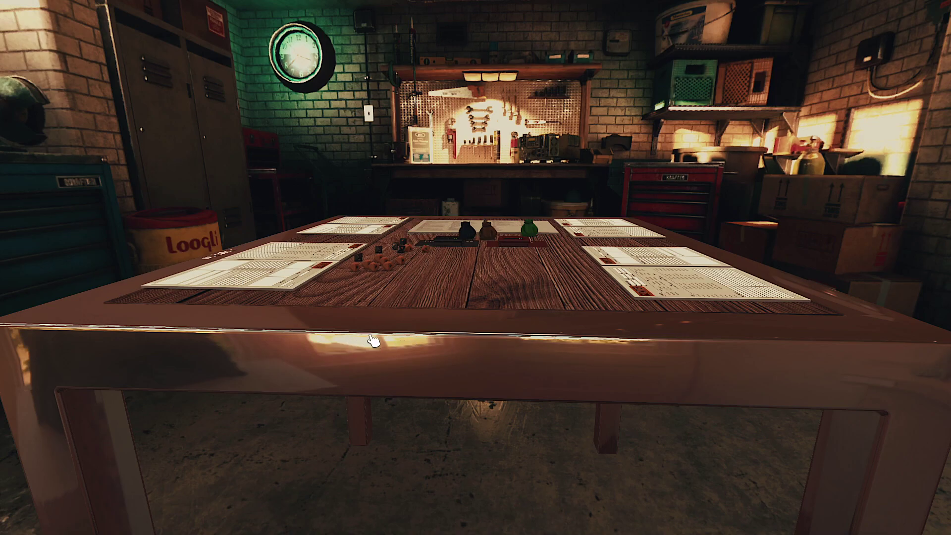
# Change the table's background to the built-in Forest panorama and look around the scene.
pyautogui.moveTo(479, 324); pyautogui.dragTo(513, 334)
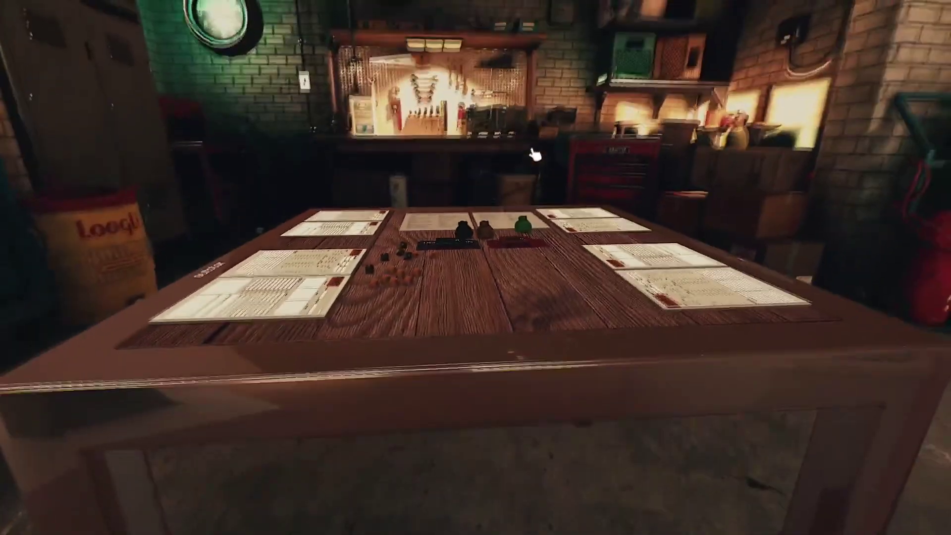
pyautogui.press('F11')
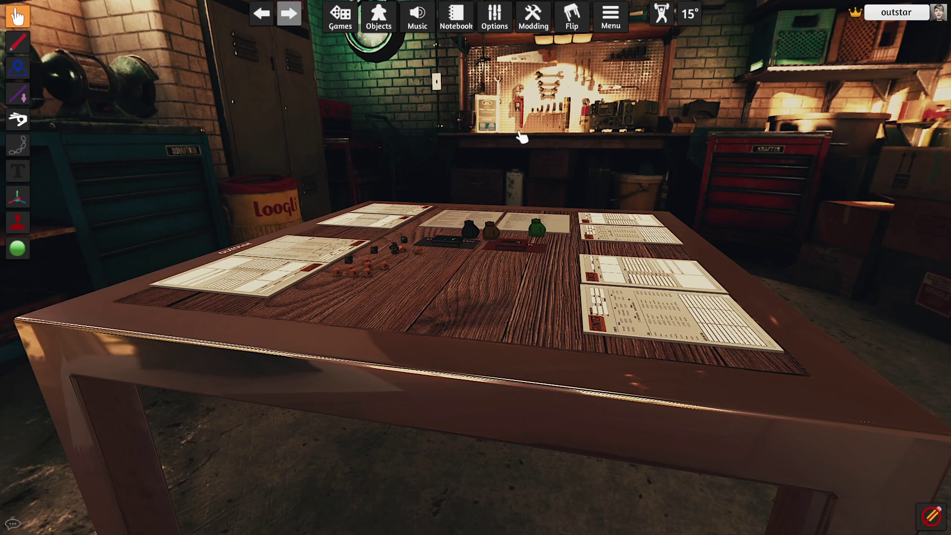
pyautogui.click(378, 18)
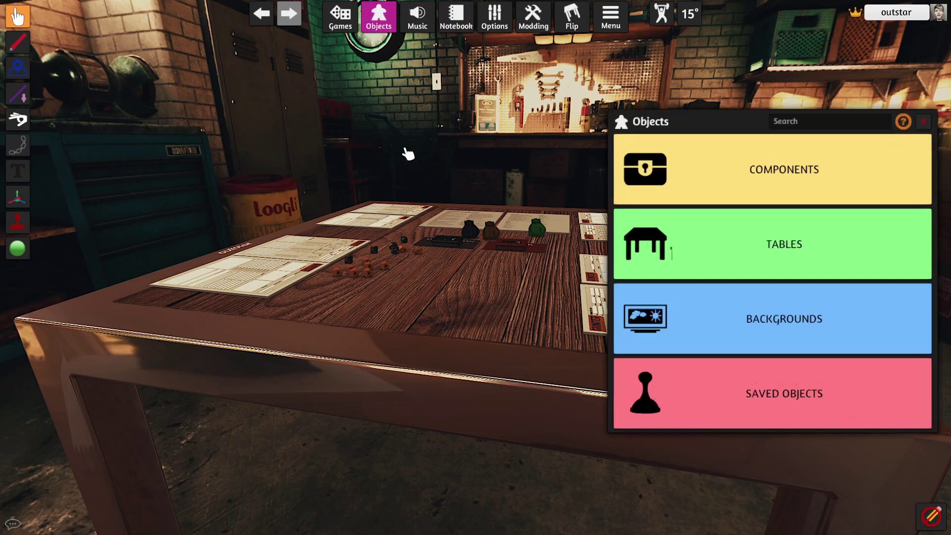
pyautogui.click(696, 337)
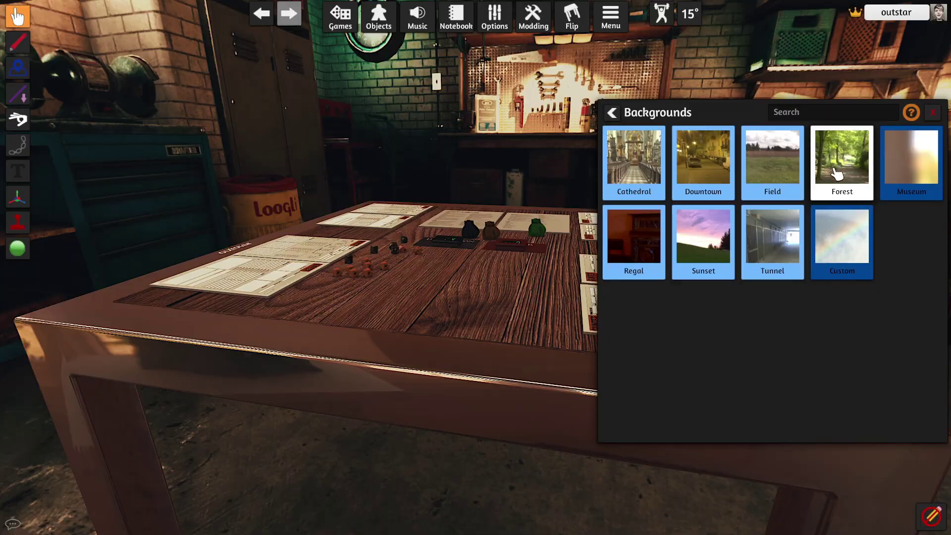
pyautogui.click(837, 172)
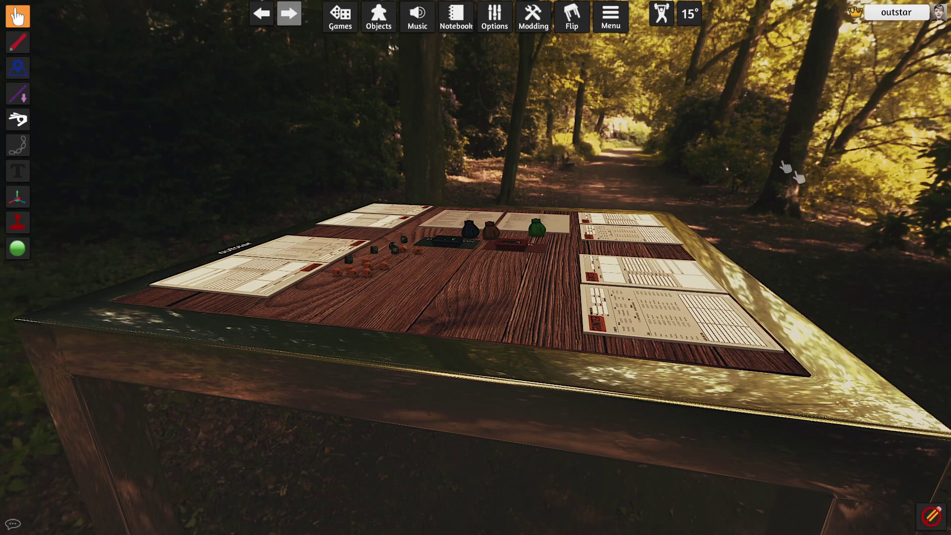
pyautogui.moveTo(785, 167); pyautogui.dragTo(946, 186)
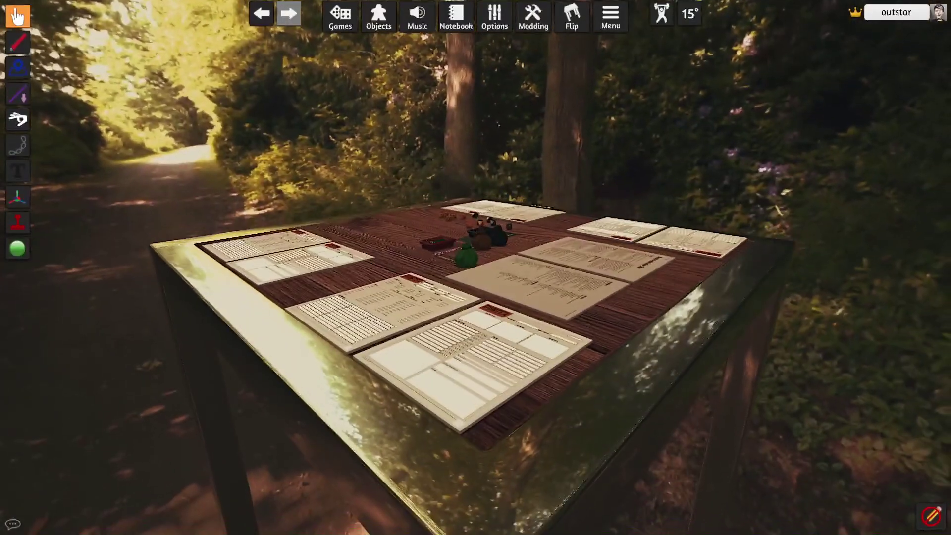
pyautogui.press('d')
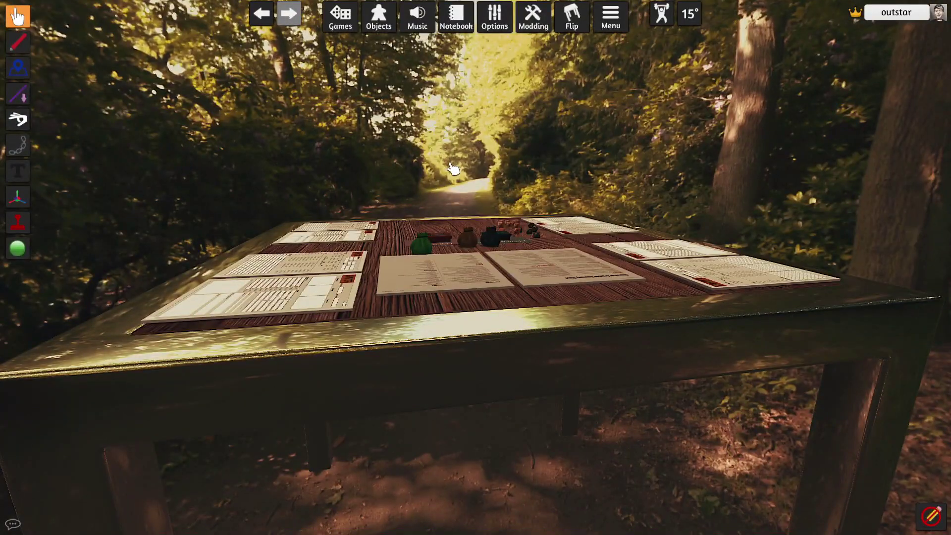
pyautogui.moveTo(455, 160); pyautogui.dragTo(394, 149)
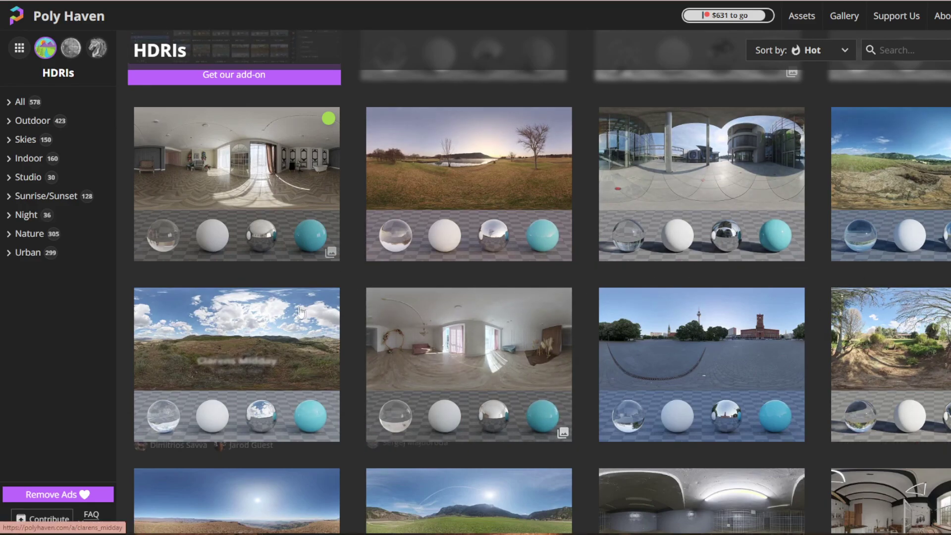
# Switch to the browser and browse the HDRI panoramas on Poly Haven and the freebies on HDRMAPS.
pyautogui.scroll(-1, 819, 302)
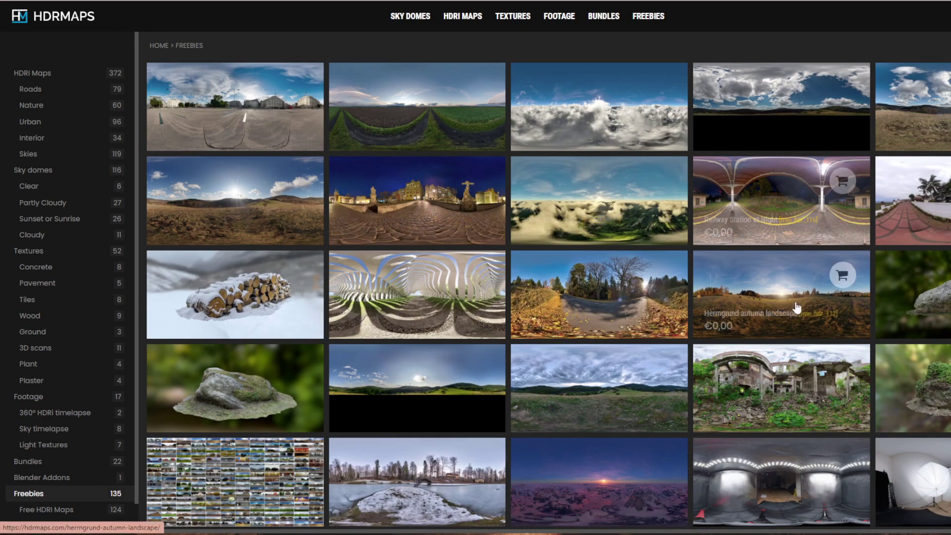
pyautogui.scroll(-2, 435, 332)
pyautogui.scroll(-2, 435, 337)
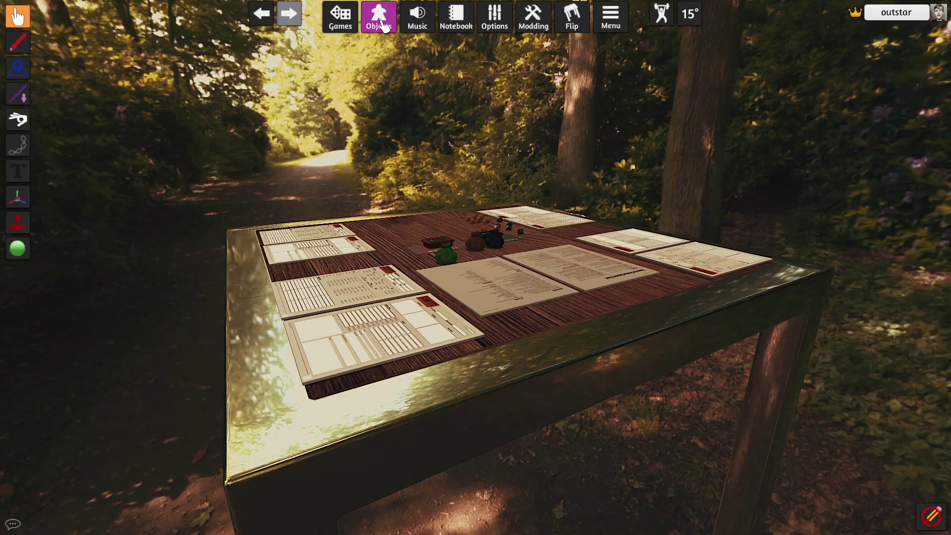
# Switch to Tabletop Simulator and import map1.jpg from the local disk as a custom background, viewing it from several sides.
pyautogui.click(382, 24)
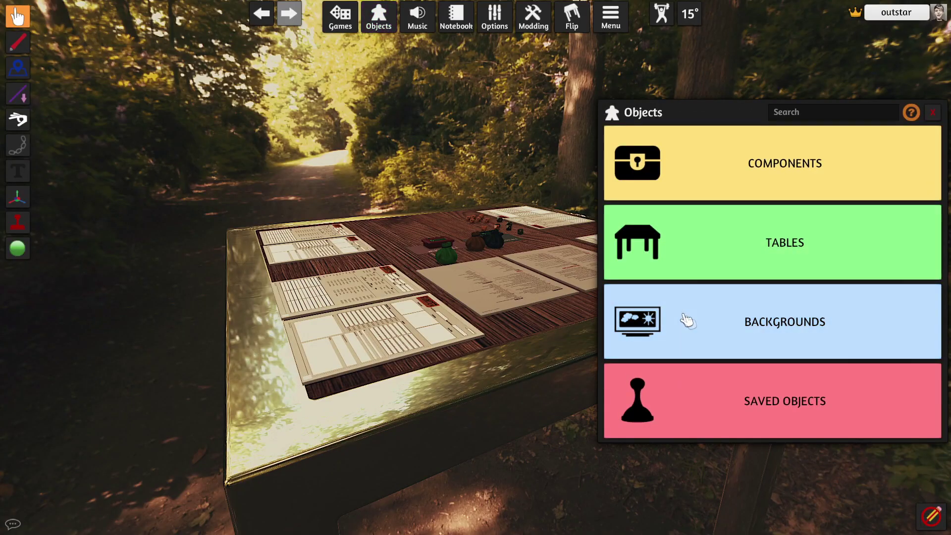
pyautogui.click(686, 322)
pyautogui.click(852, 245)
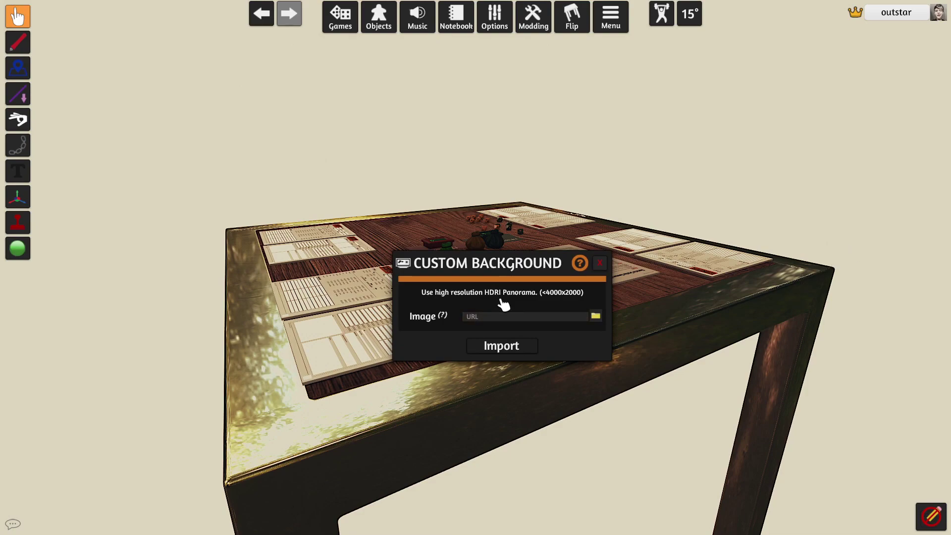
pyautogui.click(596, 317)
pyautogui.click(103, 96)
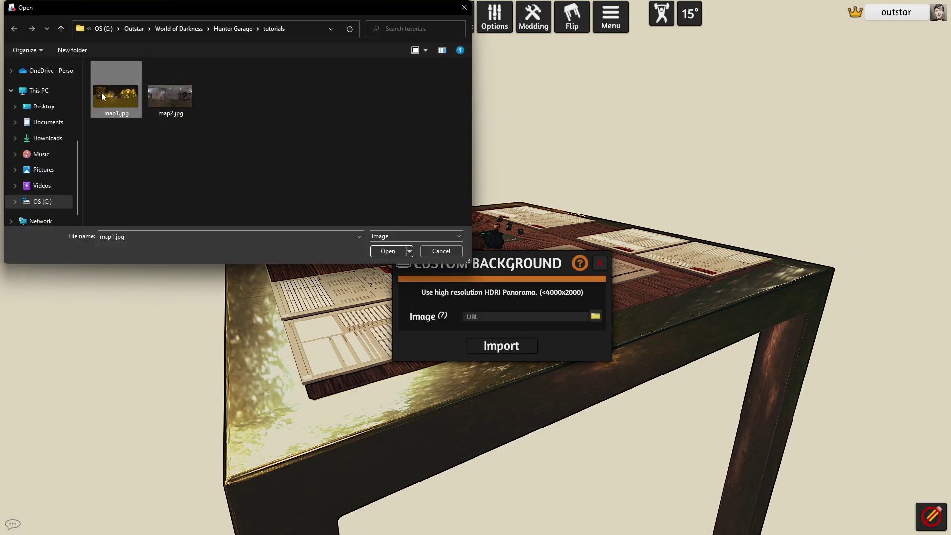
pyautogui.click(389, 252)
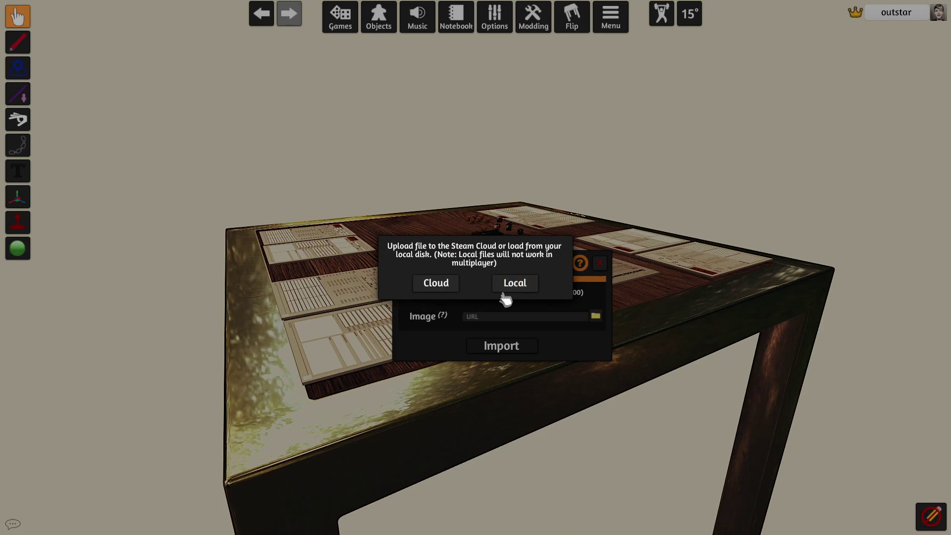
pyautogui.click(514, 284)
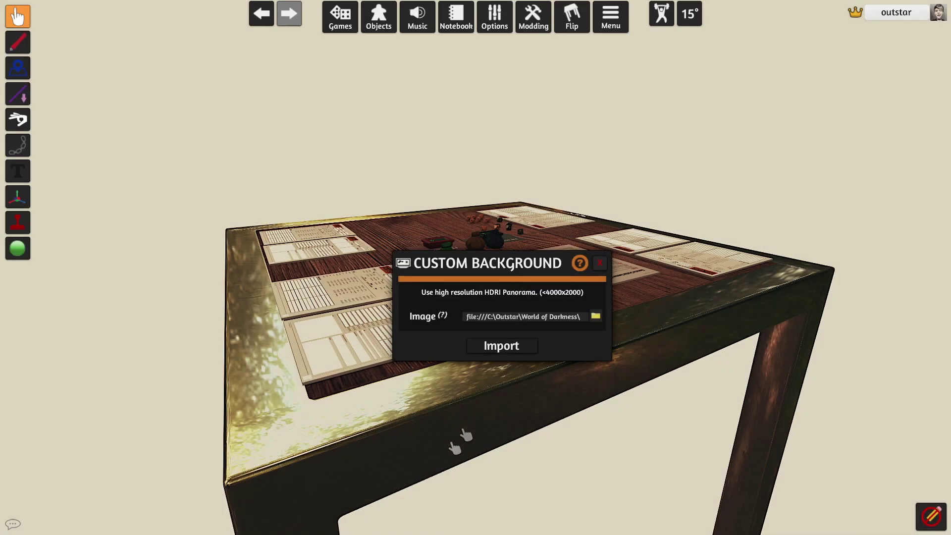
pyautogui.click(520, 349)
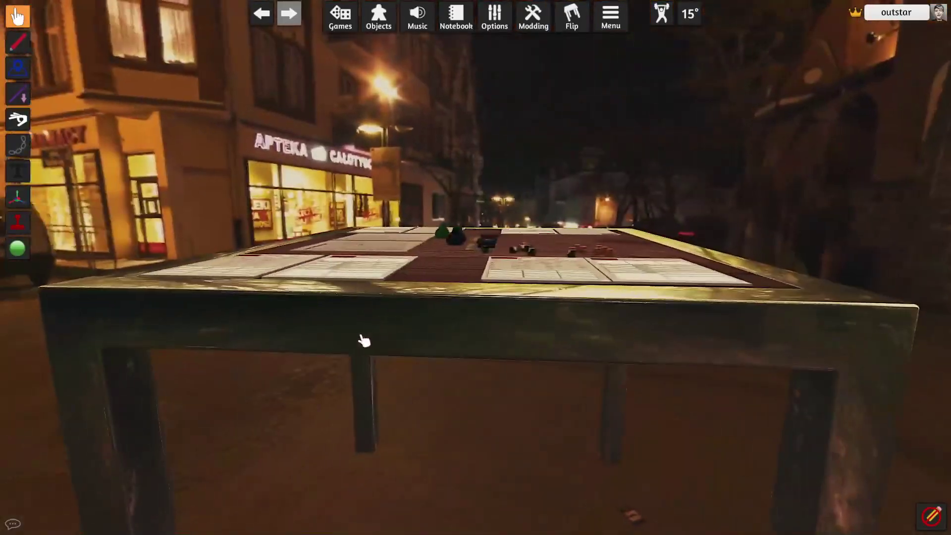
pyautogui.moveTo(364, 340); pyautogui.dragTo(299, 339)
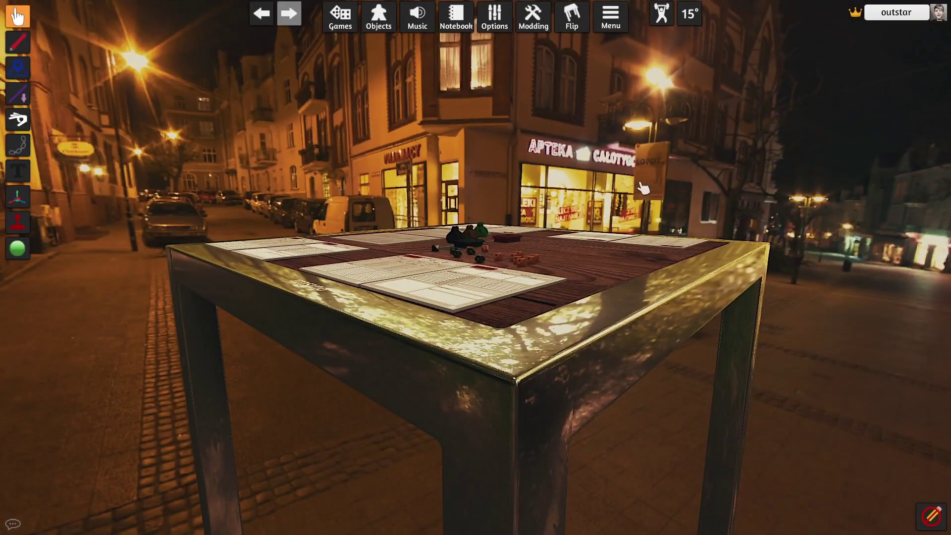
pyautogui.moveTo(378, 218); pyautogui.dragTo(256, 208)
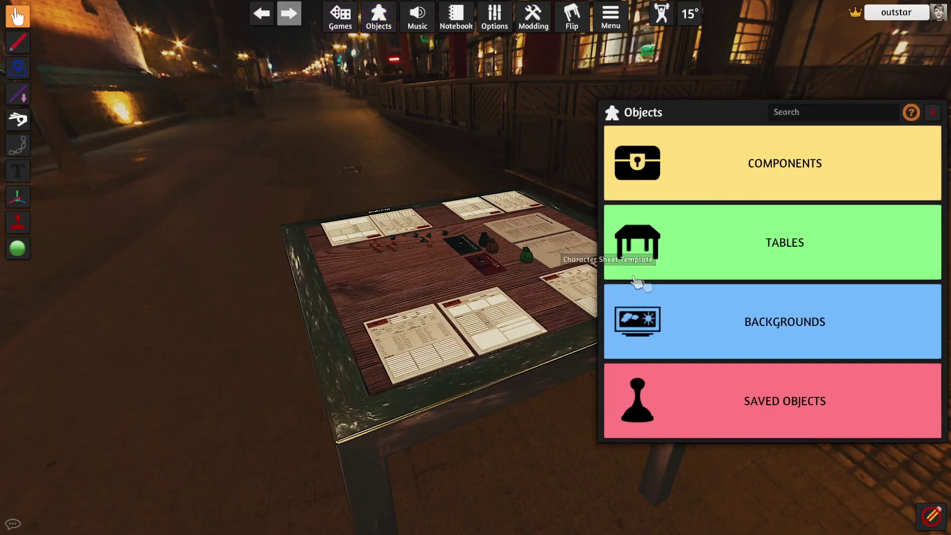
# Import map2.jpg from the local disk as the custom background and inspect the surroundings around the table.
pyautogui.click(722, 332)
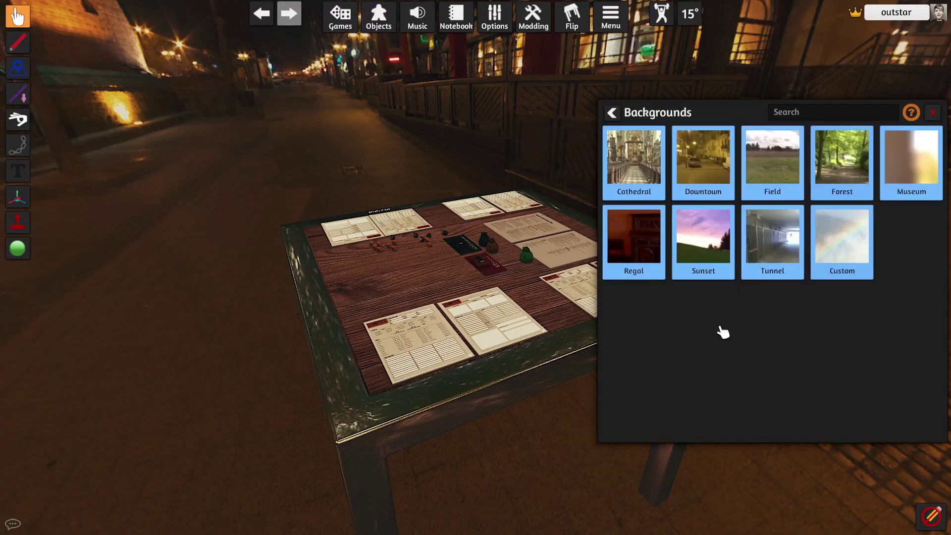
pyautogui.click(848, 246)
pyautogui.click(595, 315)
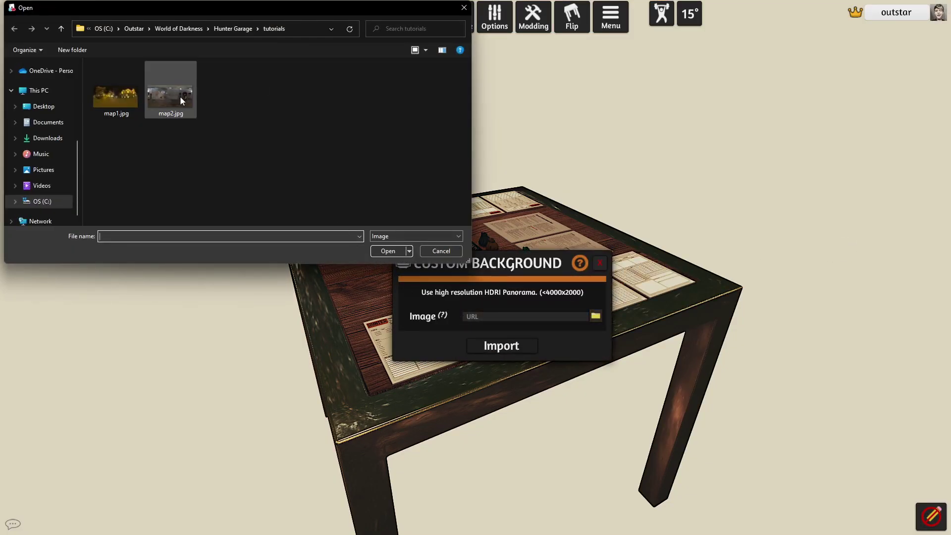
pyautogui.click(391, 252)
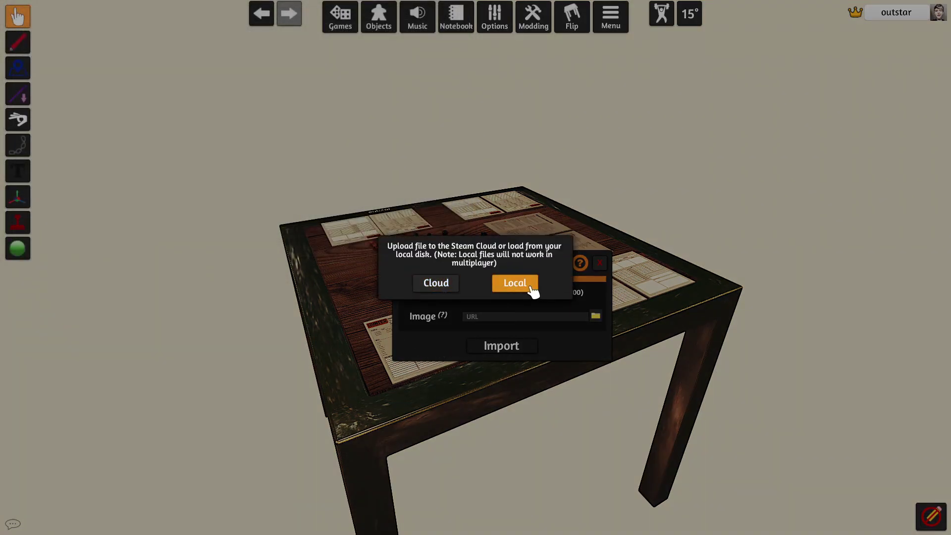
pyautogui.click(515, 284)
pyautogui.click(515, 353)
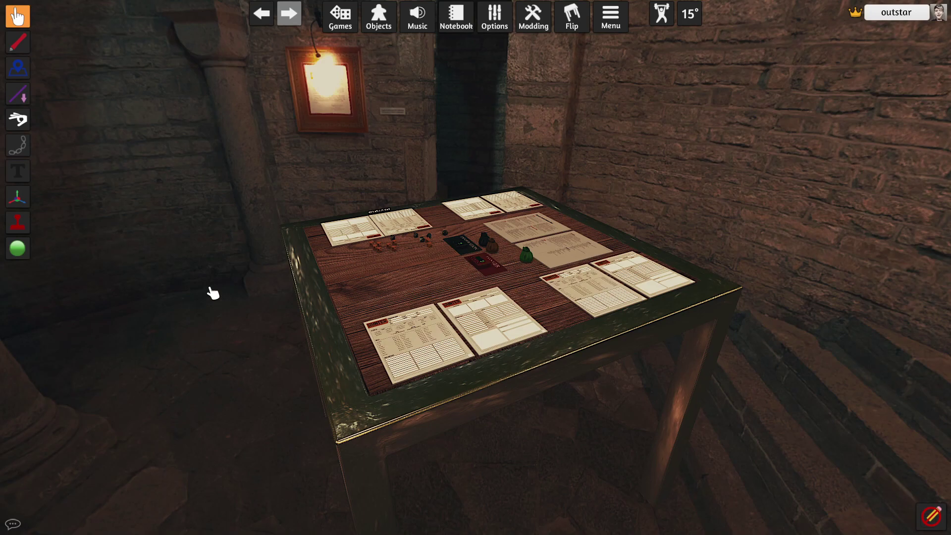
pyautogui.moveTo(213, 293); pyautogui.dragTo(558, 254)
pyautogui.scroll(-2, 558, 255)
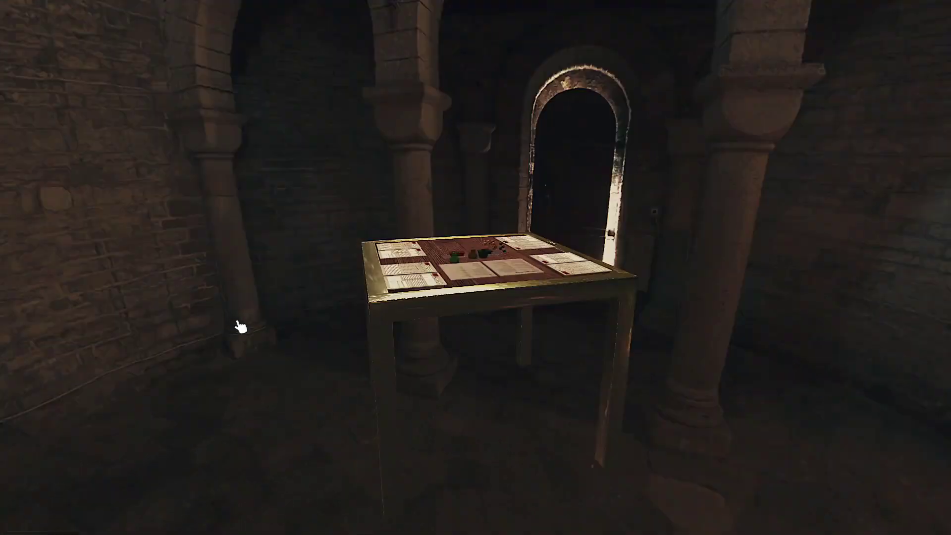
pyautogui.moveTo(241, 327); pyautogui.dragTo(254, 337)
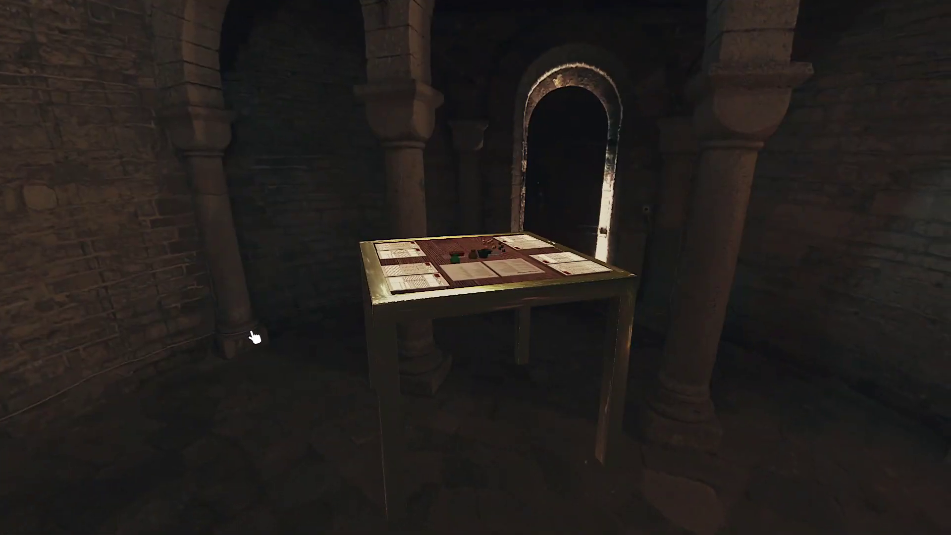
pyautogui.press('e')
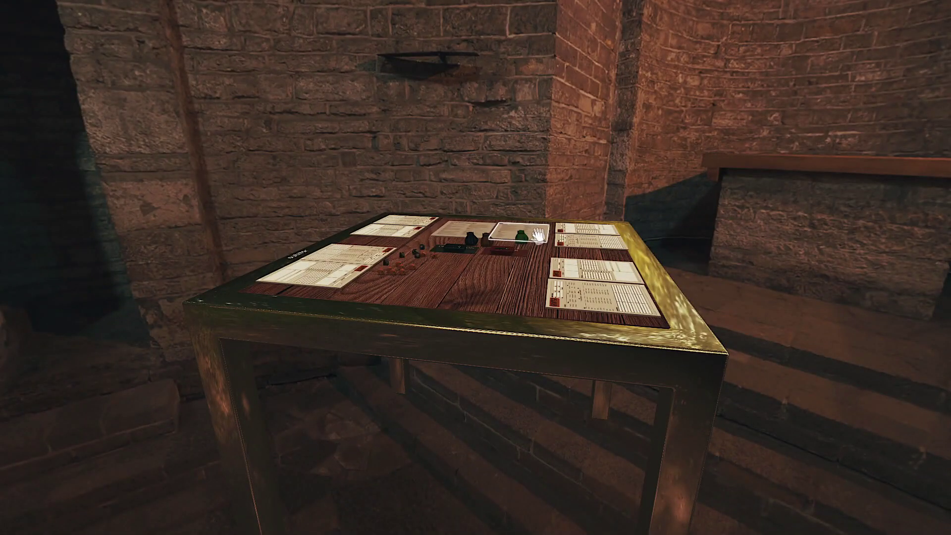
pyautogui.moveTo(204, 363); pyautogui.dragTo(205, 396)
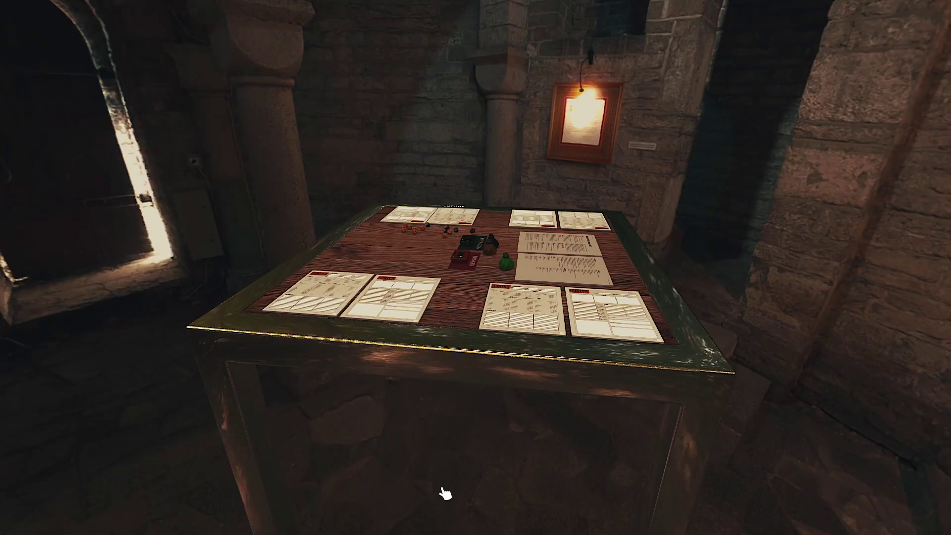
# Switch to Photoshop and convert the brown_photostudio_06_4k.exr panorama to 8 Bits/Channel.
pyautogui.hotkey('alt', 'Tab')
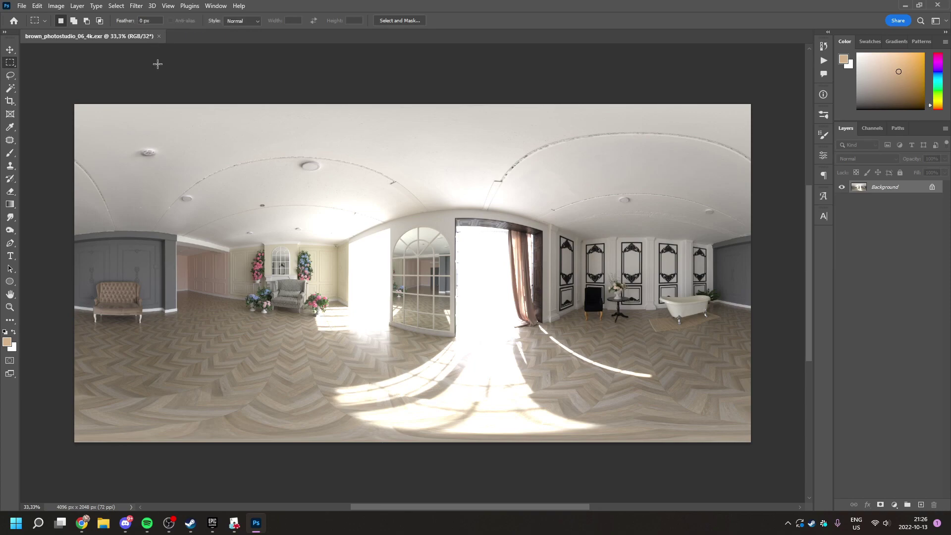
pyautogui.click(56, 6)
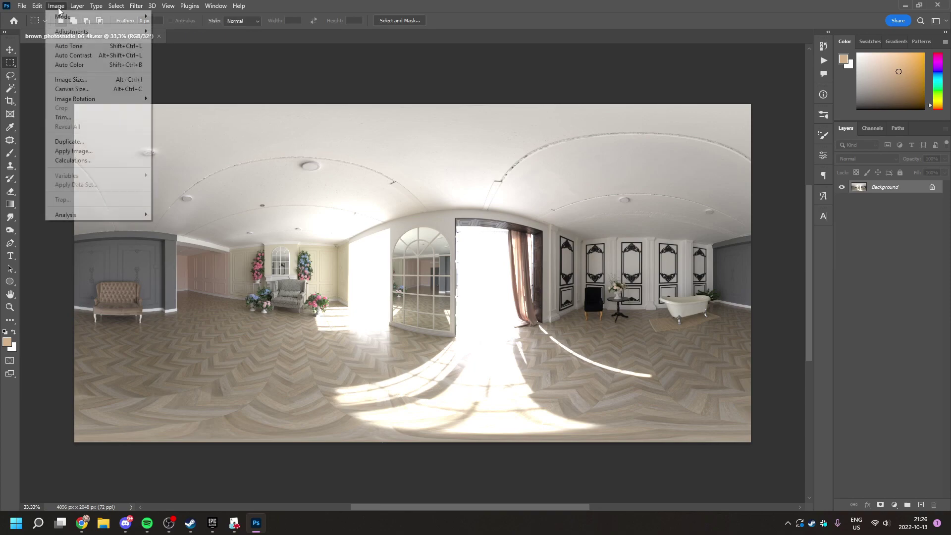
pyautogui.moveTo(69, 17)
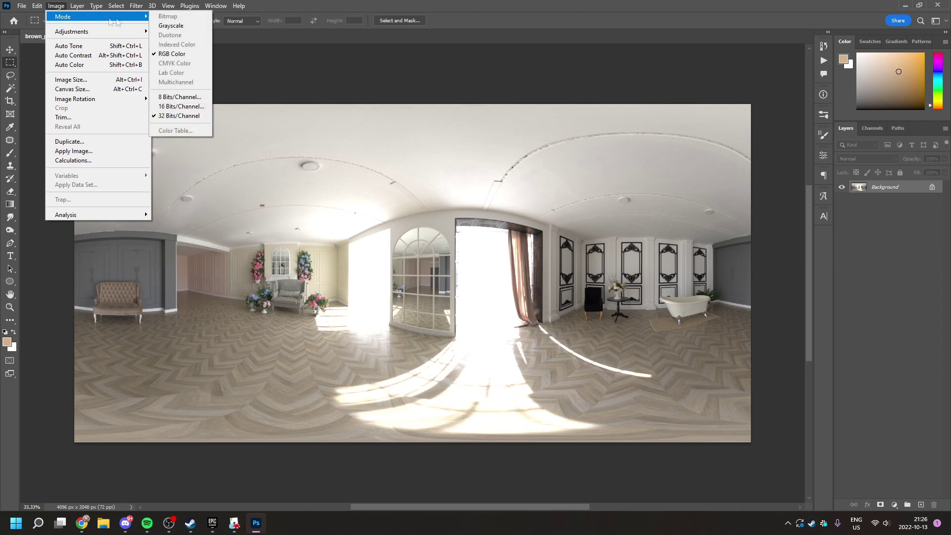
pyautogui.click(189, 98)
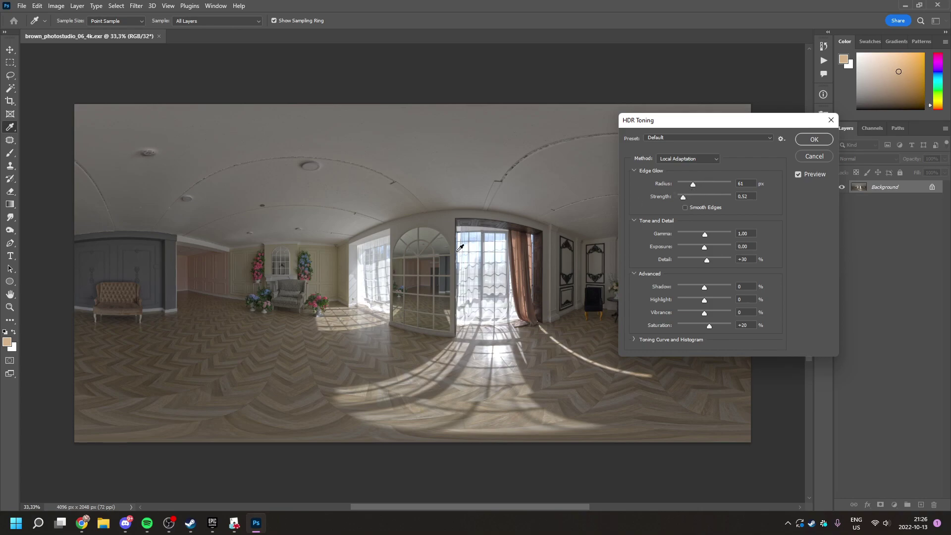
# Apply HDR toning with radius 146 px, strength 3.11, gamma 0.58, exposure -0.60, detail -1%, shadow -67%, highlight -23%, vibrance -21% and reduced saturation.
pyautogui.moveTo(692, 184); pyautogui.dragTo(713, 200)
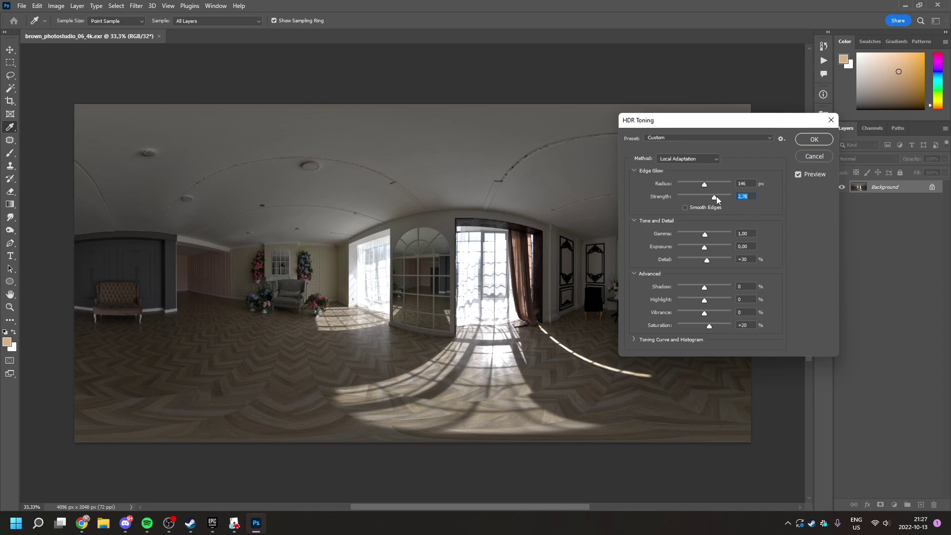
pyautogui.moveTo(716, 197); pyautogui.dragTo(718, 197)
pyautogui.moveTo(704, 234)
pyautogui.mouseDown()
pyautogui.moveTo(714, 237)
pyautogui.moveTo(701, 245)
pyautogui.mouseUp()
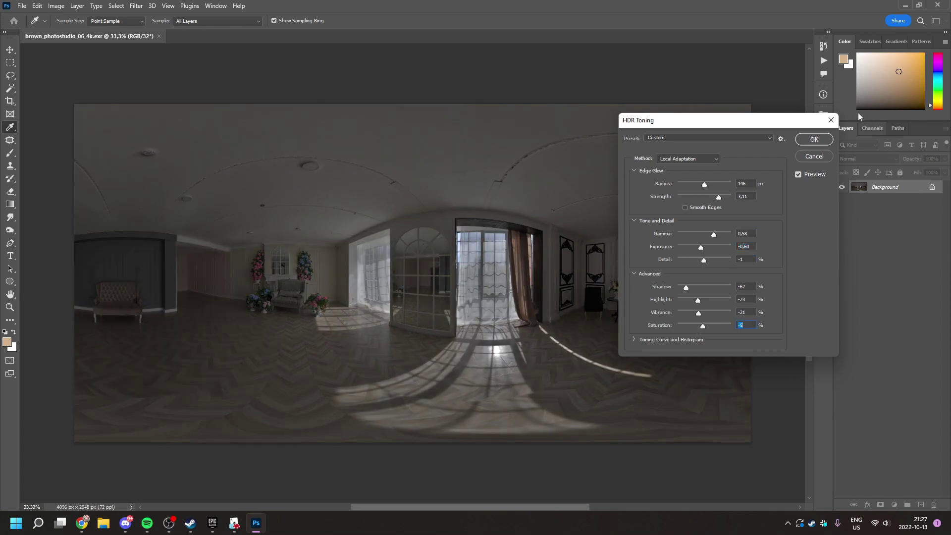
pyautogui.click(813, 140)
pyautogui.press('m')
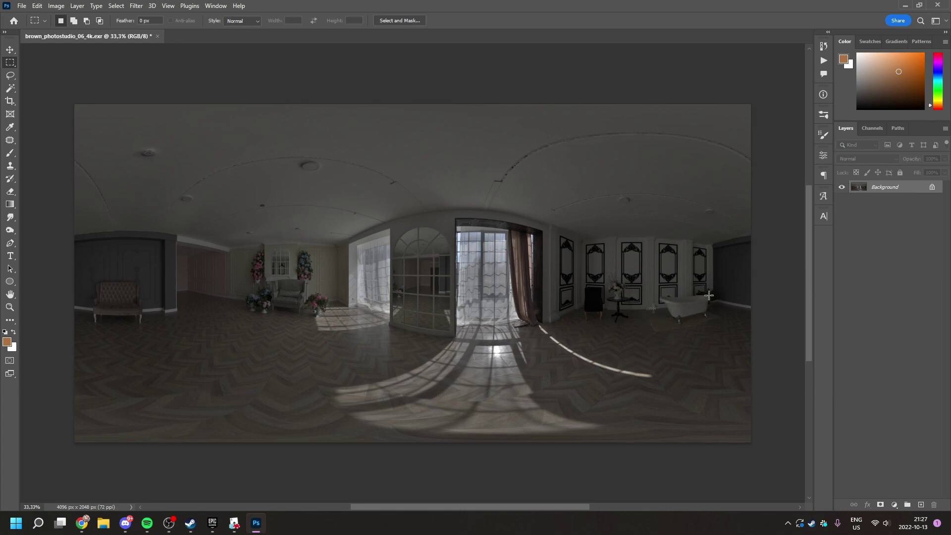
pyautogui.press('v')
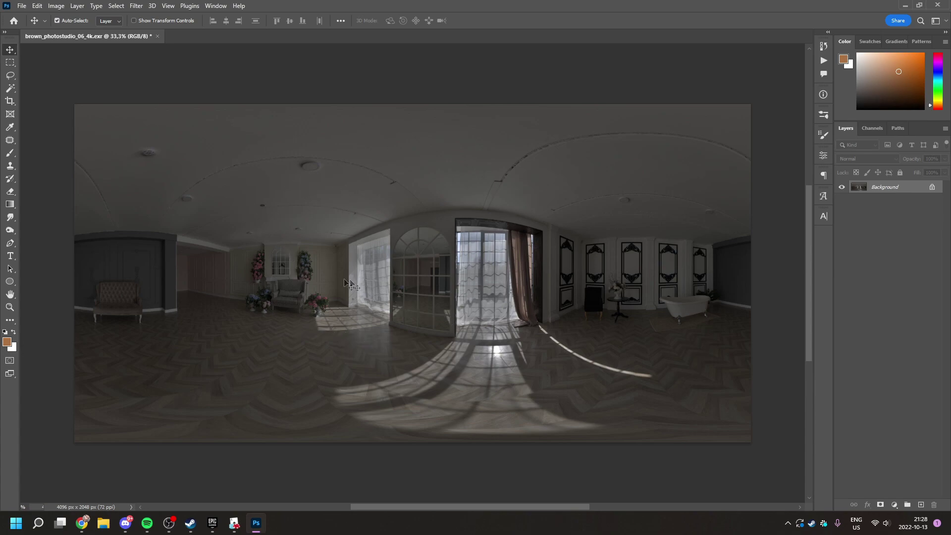
# Resize the panorama to 4000 × 2000 pixels and duplicate its Background layer.
pyautogui.click(56, 5)
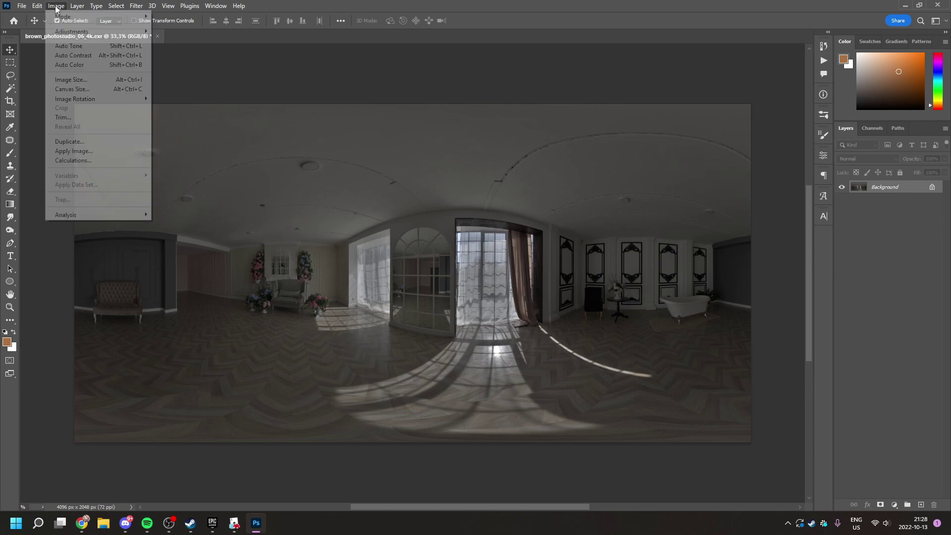
pyautogui.click(71, 80)
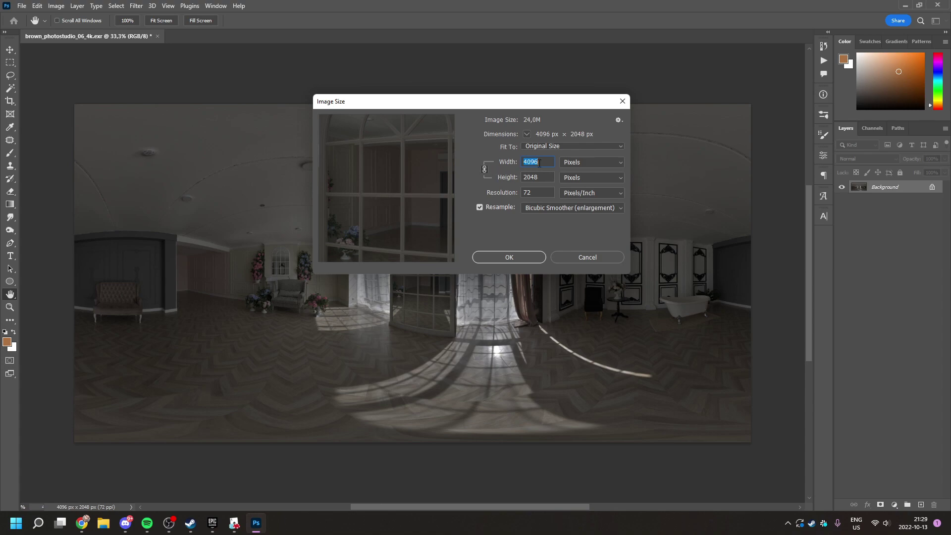
pyautogui.write('4000')
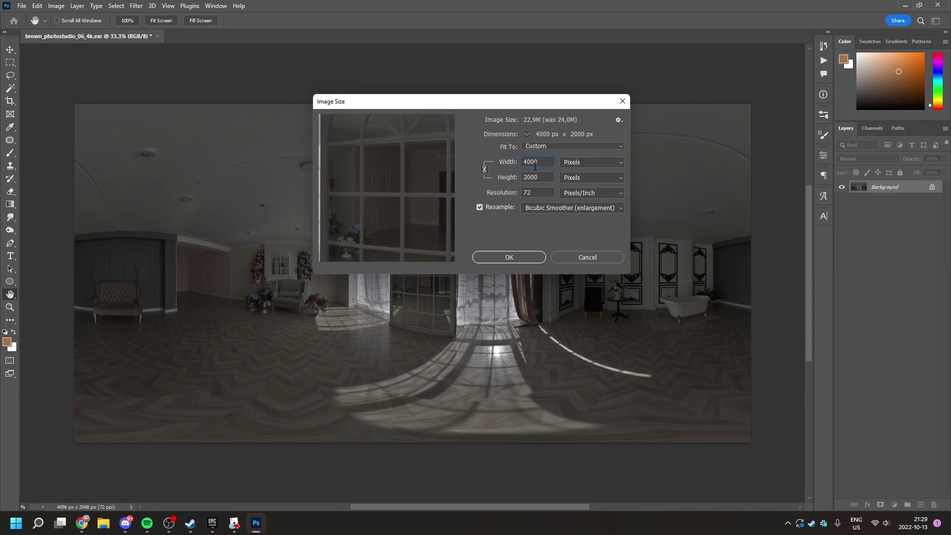
pyautogui.click(501, 258)
pyautogui.press('v')
pyautogui.rightClick(886, 187)
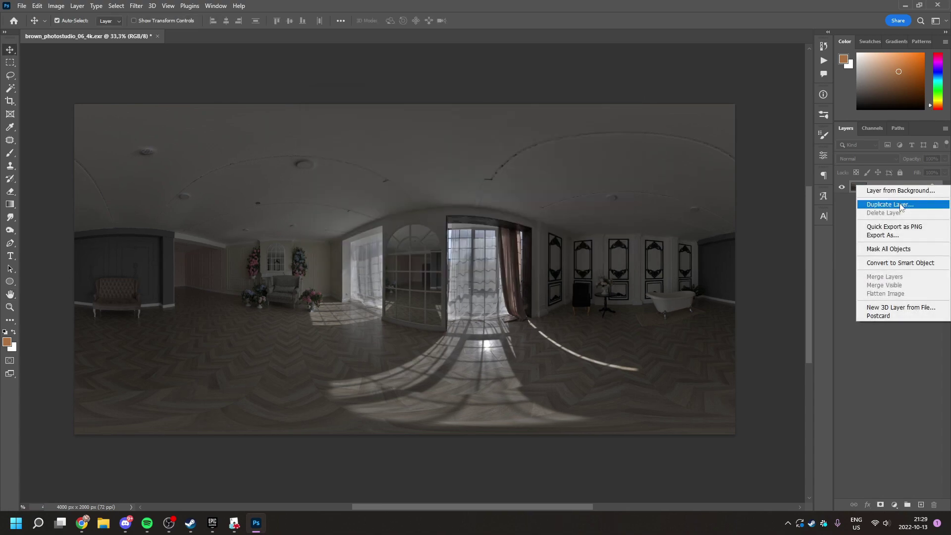
pyautogui.click(900, 207)
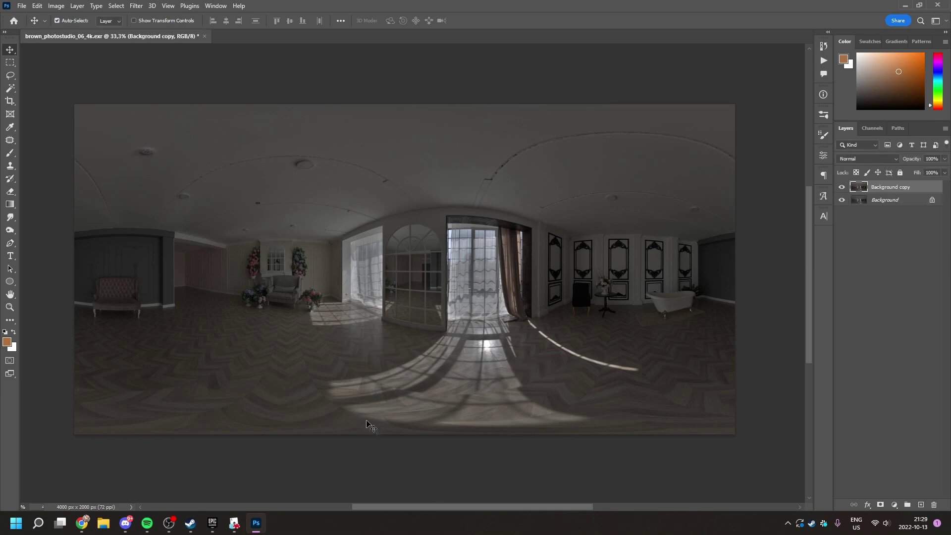
# Apply a Photo Filter to the Background copy using Cooling Filter (82) at 82% density with Preserve Luminosity off.
pyautogui.click(55, 7)
pyautogui.moveTo(85, 30)
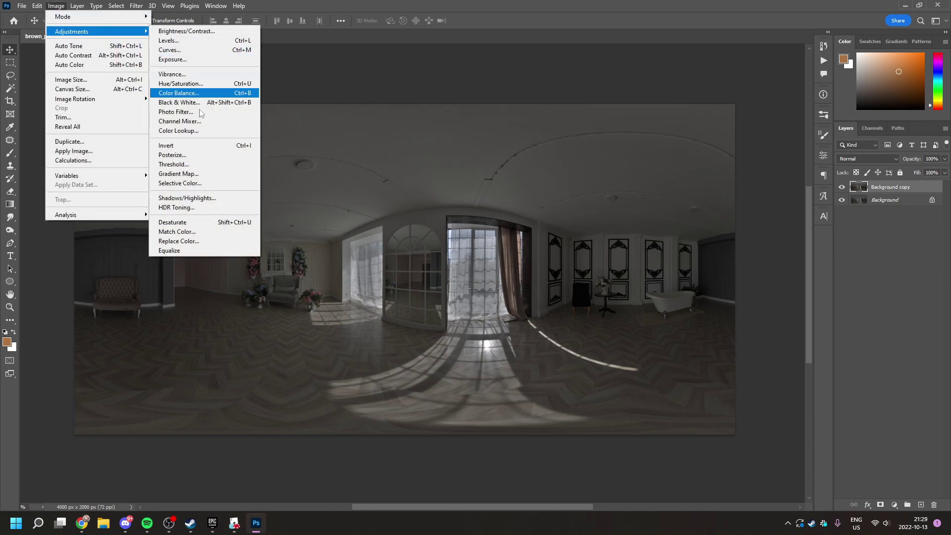
pyautogui.click(168, 118)
pyautogui.click(448, 234)
pyautogui.click(452, 272)
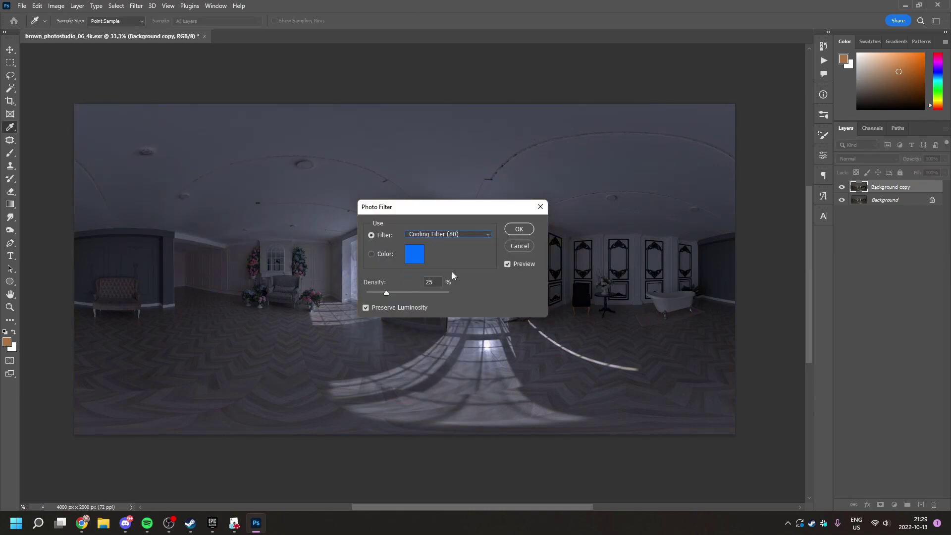
pyautogui.click(457, 236)
pyautogui.click(439, 290)
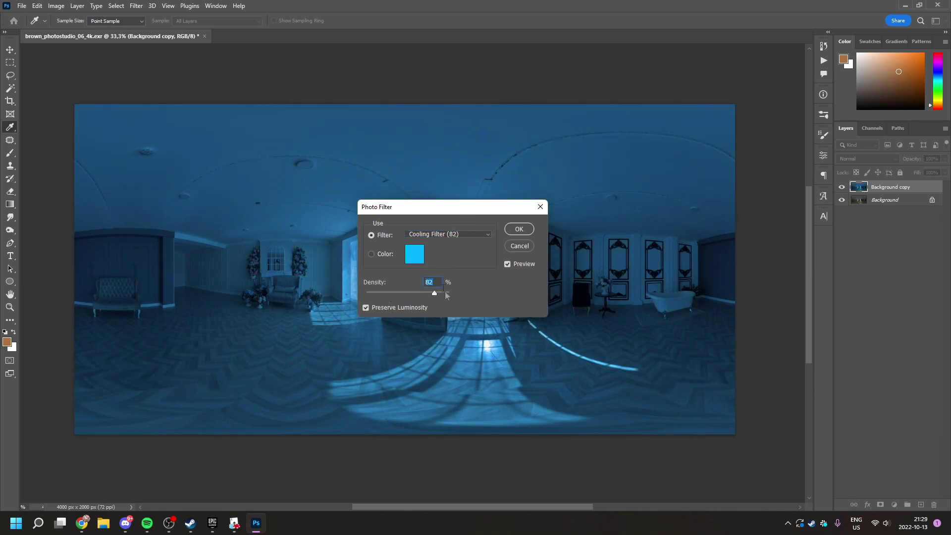
pyautogui.moveTo(449, 212); pyautogui.dragTo(688, 220)
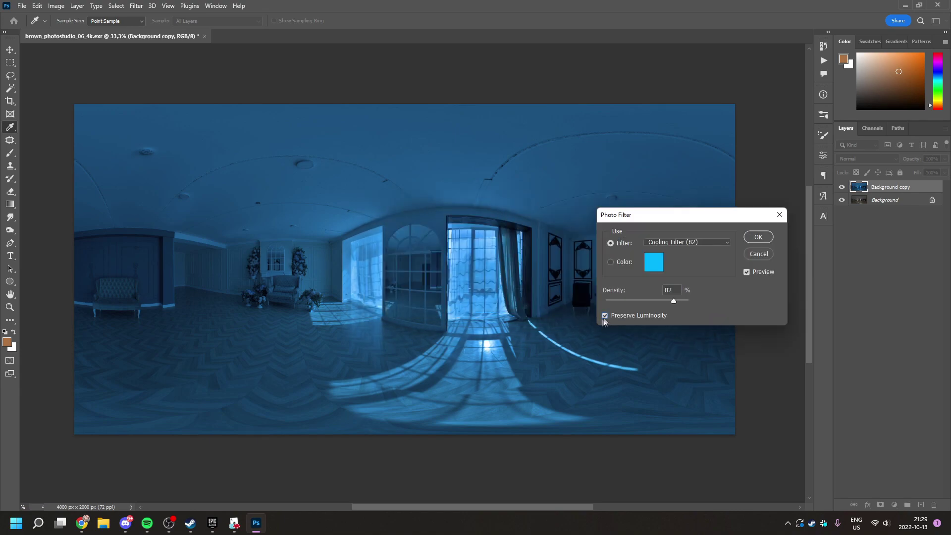
pyautogui.click(604, 316)
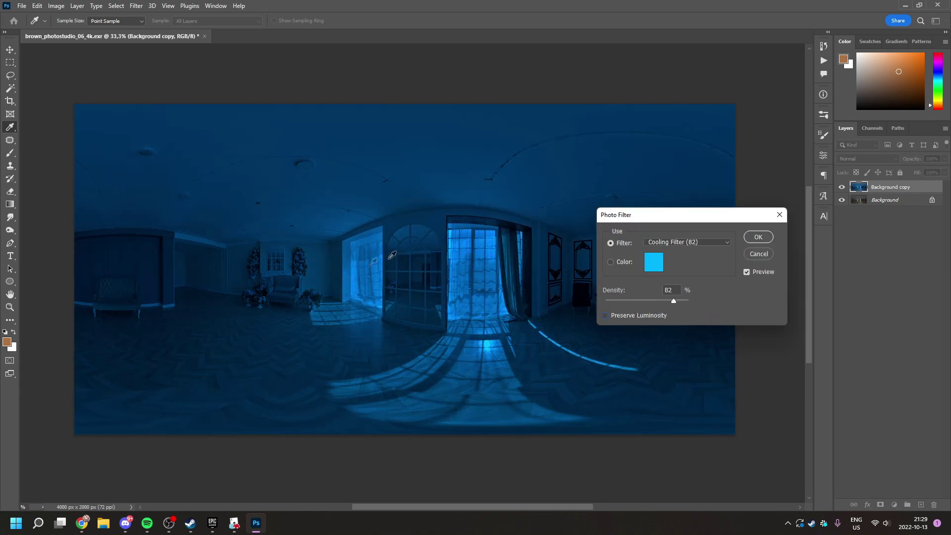
pyautogui.click(758, 238)
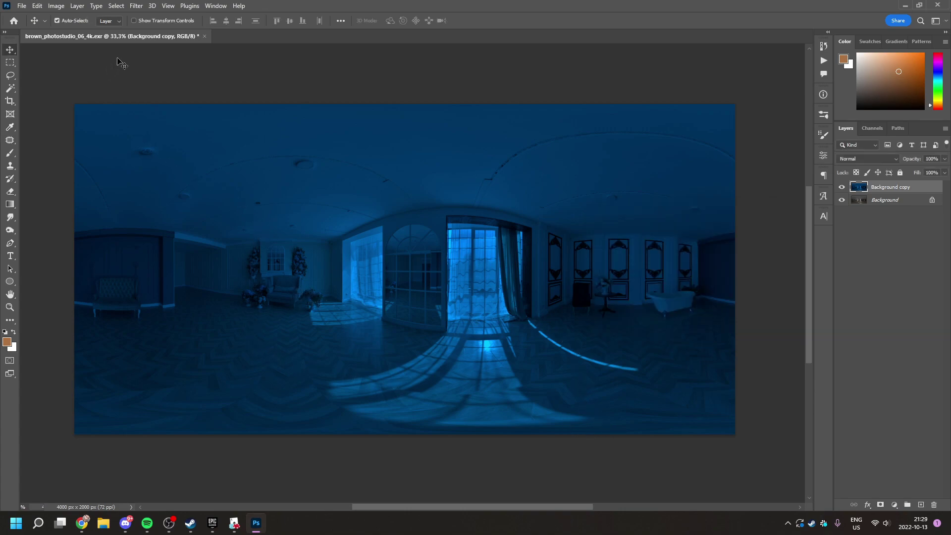
# Darken the Background copy with Curves, lowering the RGB curve to output 60 at input 78 and pulling down the Blue channel.
pyautogui.click(55, 5)
pyautogui.moveTo(74, 32)
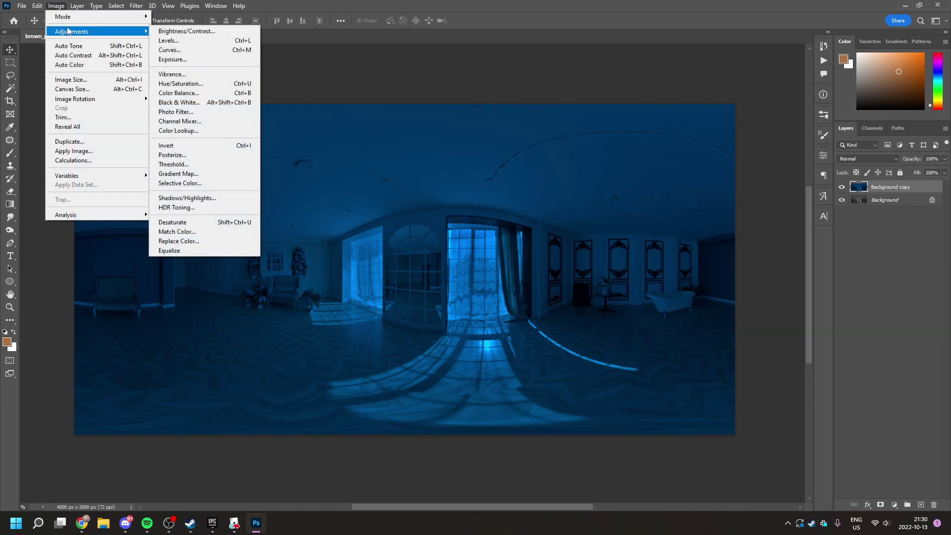
pyautogui.click(178, 52)
pyautogui.moveTo(694, 419); pyautogui.dragTo(685, 436)
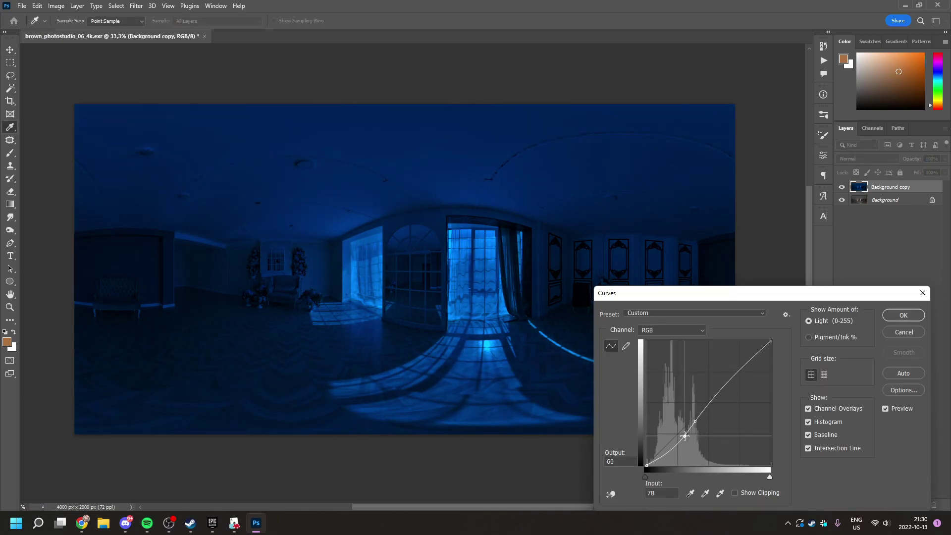
pyautogui.click(676, 330)
pyautogui.click(654, 356)
pyautogui.moveTo(723, 399)
pyautogui.mouseDown()
pyautogui.moveTo(722, 430)
pyautogui.moveTo(720, 405)
pyautogui.mouseUp()
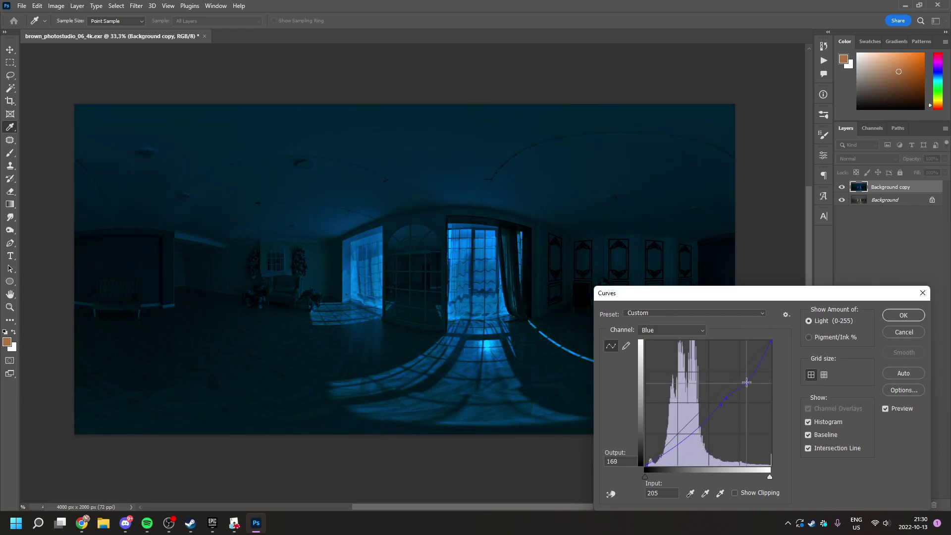
pyautogui.press('Return')
# Adjust the Background copy's Hue/Saturation to hue +7, saturation -17 and lightness -8.
pyautogui.click(55, 6)
pyautogui.moveTo(75, 31)
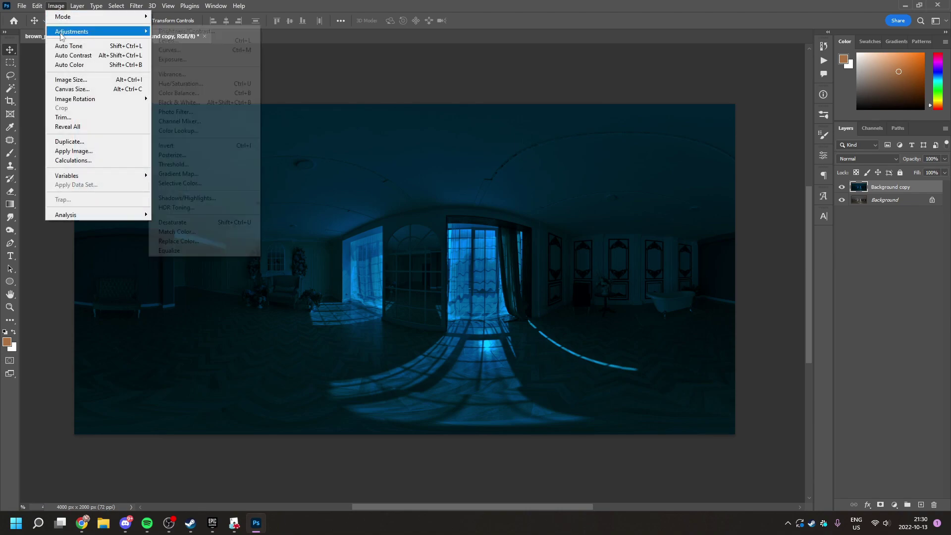
pyautogui.click(188, 85)
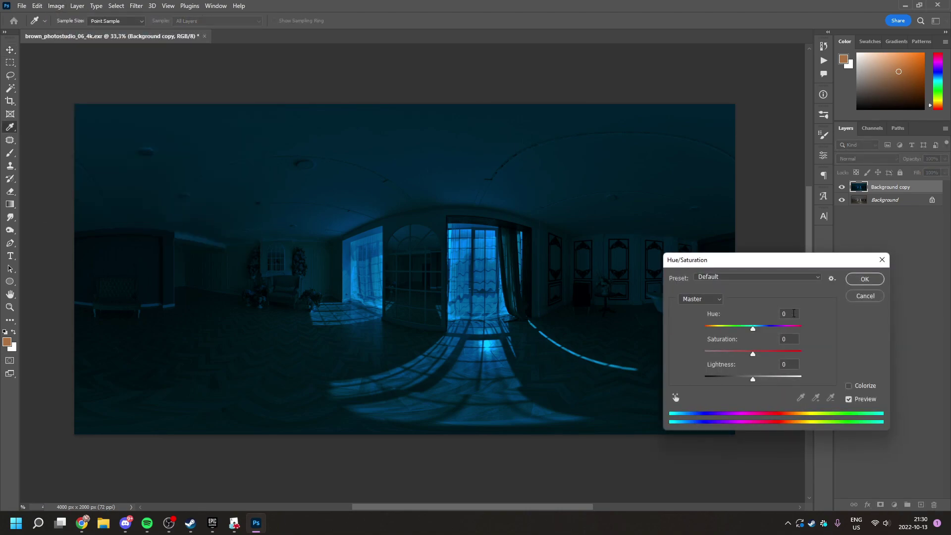
pyautogui.moveTo(753, 327); pyautogui.dragTo(748, 378)
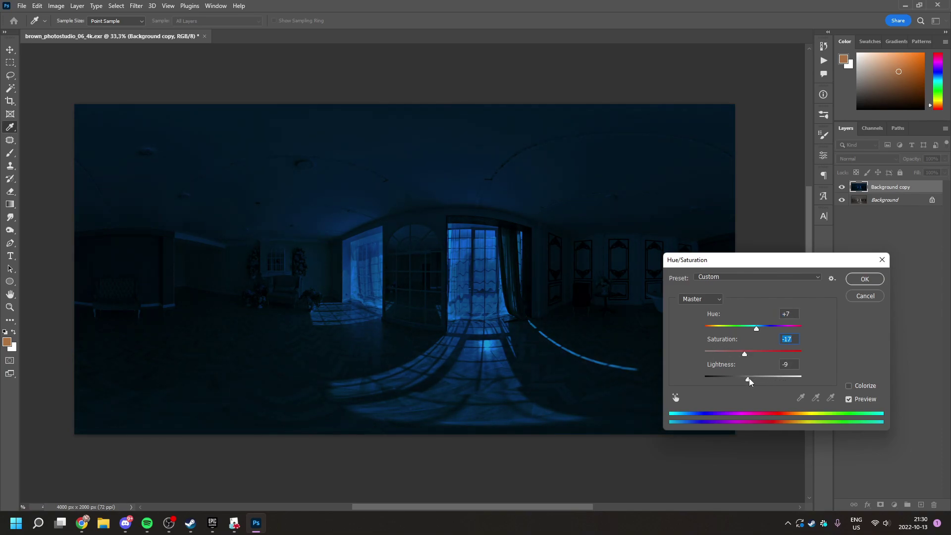
pyautogui.click(864, 279)
pyautogui.press('v')
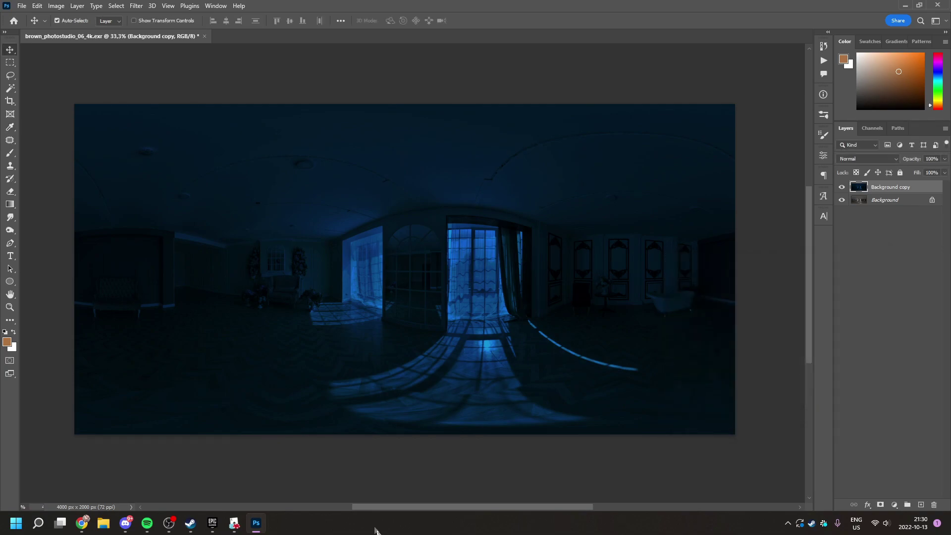
# Apply Vibrance +90 and Saturation +46 to the Background copy and compare it with the original layer beneath.
pyautogui.click(58, 6)
pyautogui.moveTo(80, 30)
pyautogui.click(203, 73)
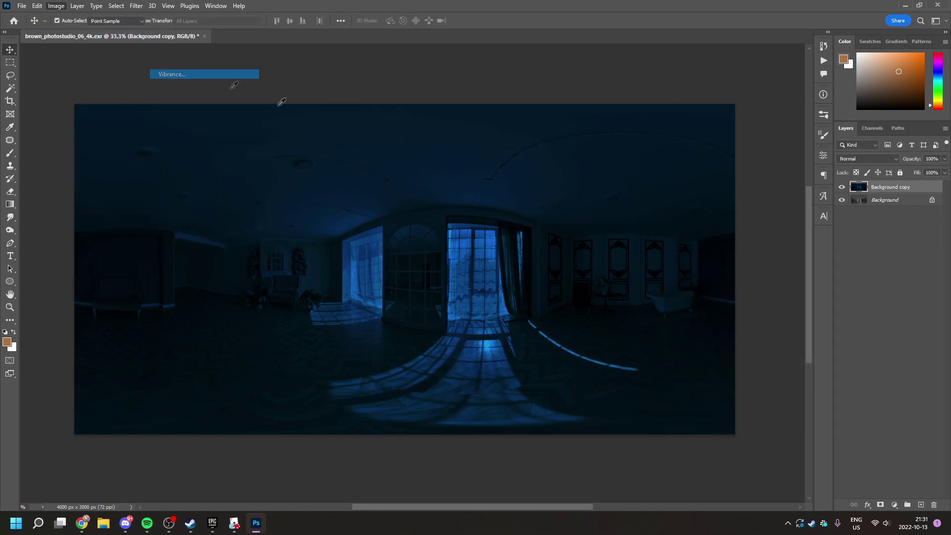
pyautogui.moveTo(615, 196); pyautogui.dragTo(635, 196)
pyautogui.click(613, 222)
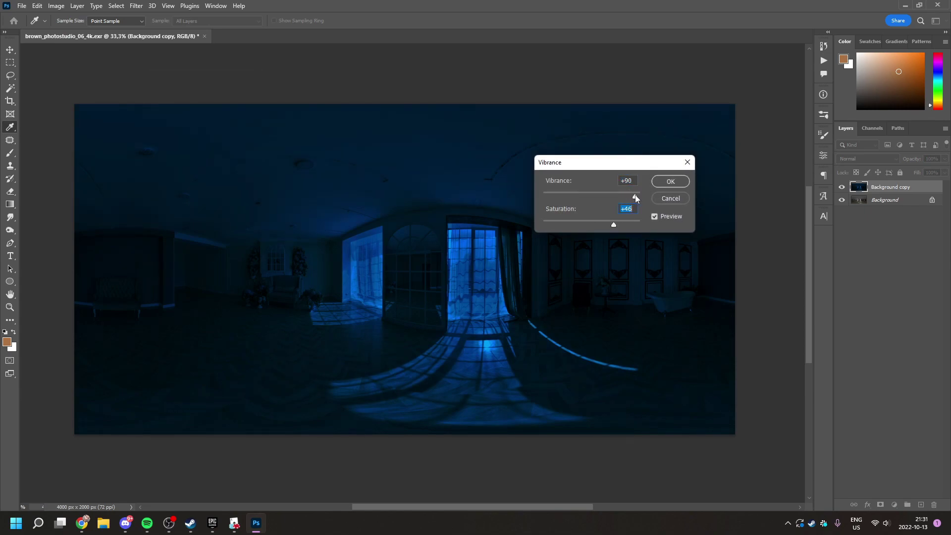
pyautogui.click(670, 182)
pyautogui.press('v')
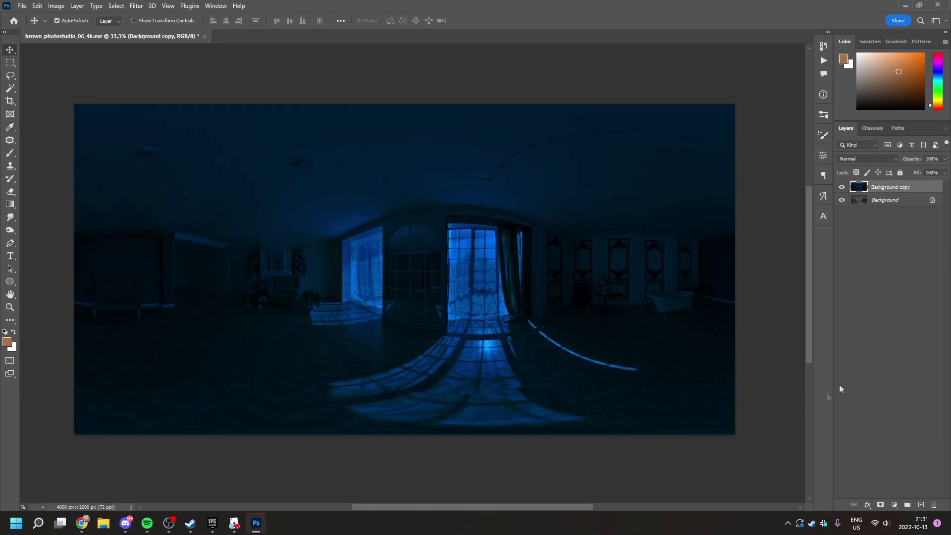
pyautogui.click(842, 187)
pyautogui.click(842, 187)
# Save a JPEG copy of the night panorama as mynightmap.jpg in the tutorials folder.
pyautogui.click(22, 6)
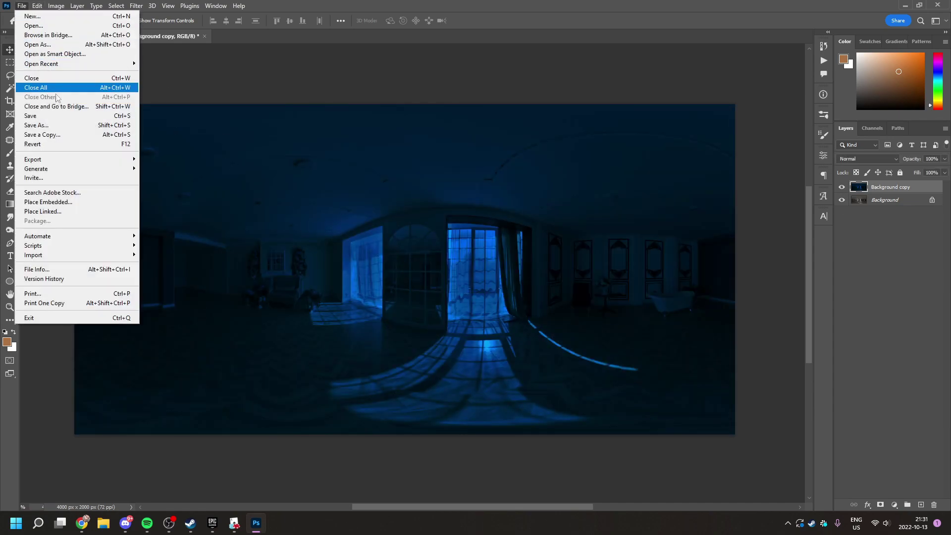
pyautogui.click(62, 139)
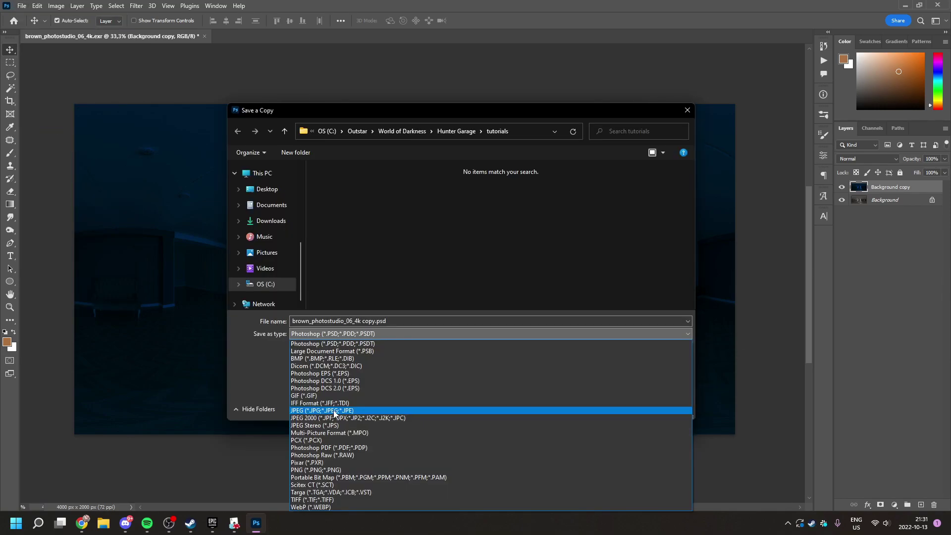
pyautogui.click(334, 413)
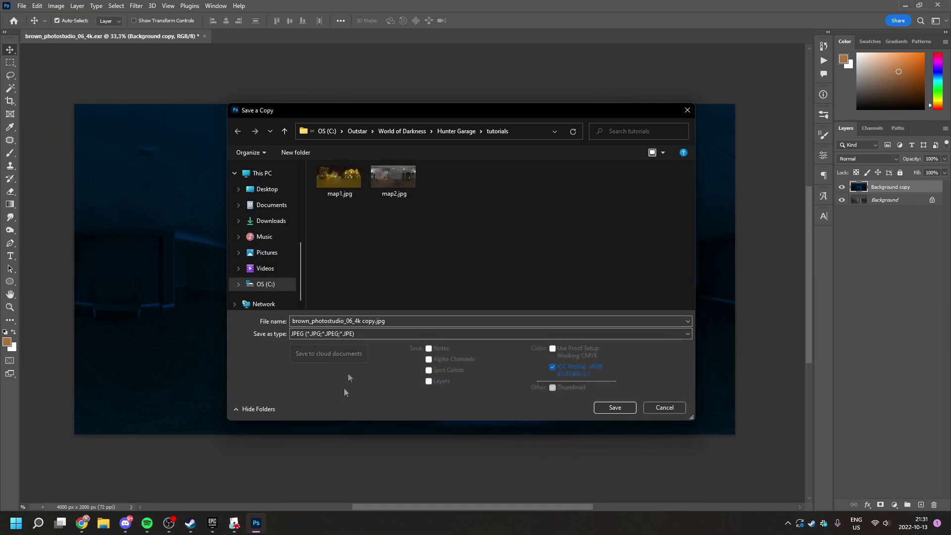
pyautogui.moveTo(374, 320); pyautogui.dragTo(212, 322)
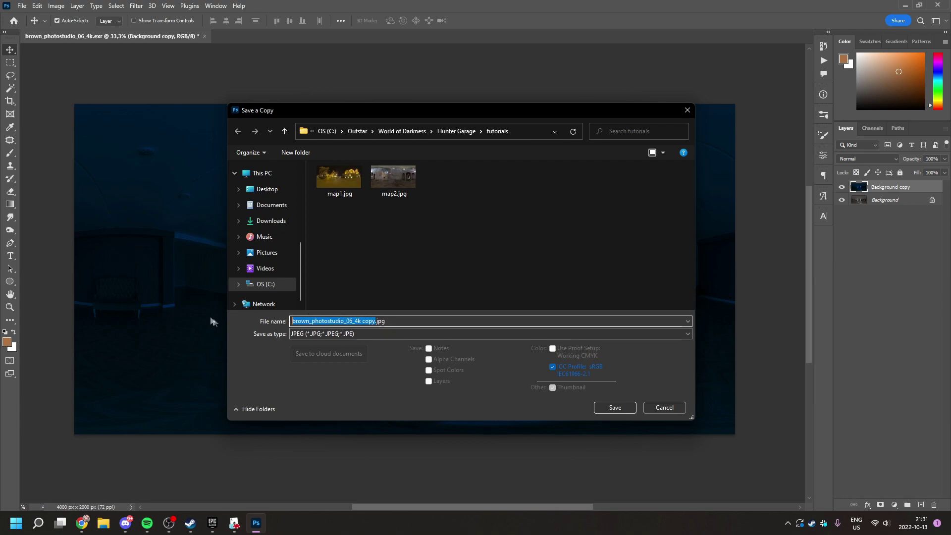
pyautogui.write('mynightmap')
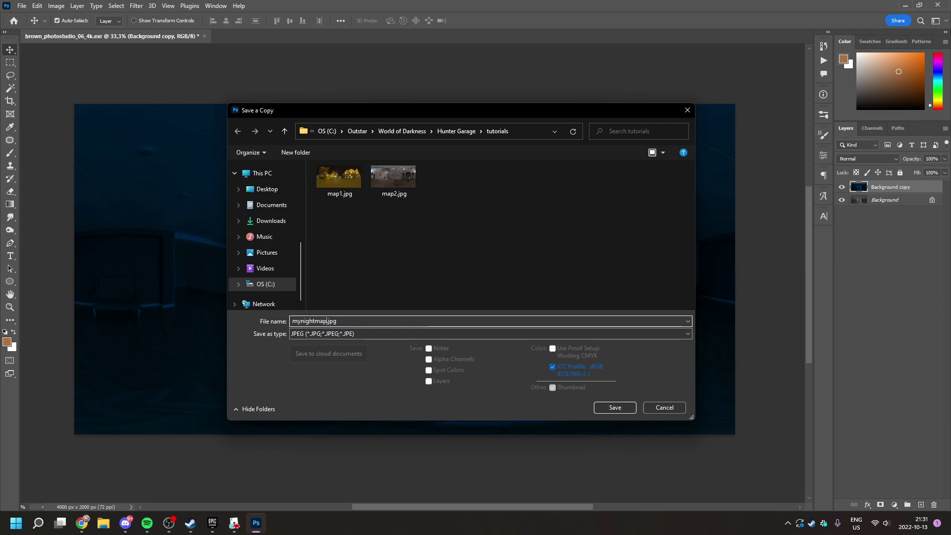
pyautogui.press('Return')
pyautogui.press('Return')
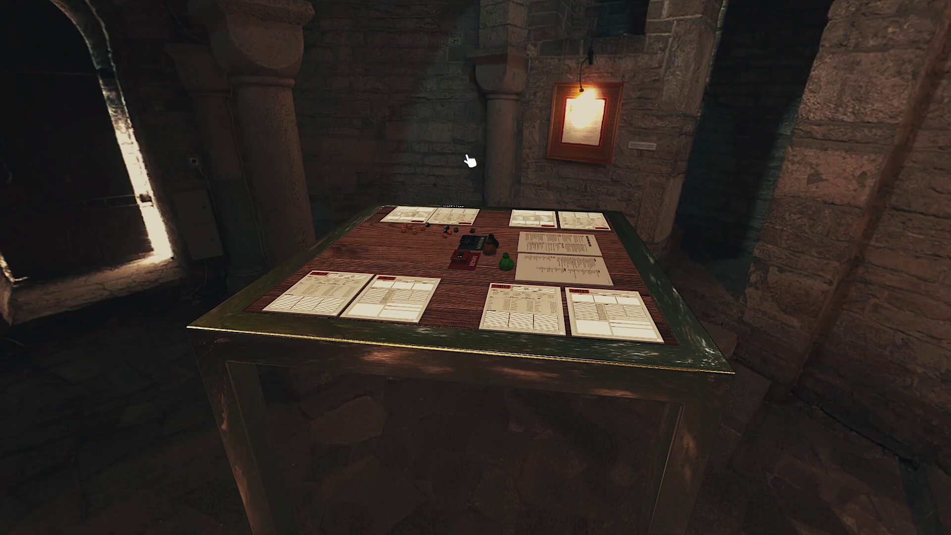
# Switch to Tabletop Simulator and import mynightmap.jpg from the local disk as the custom background.
pyautogui.click(379, 18)
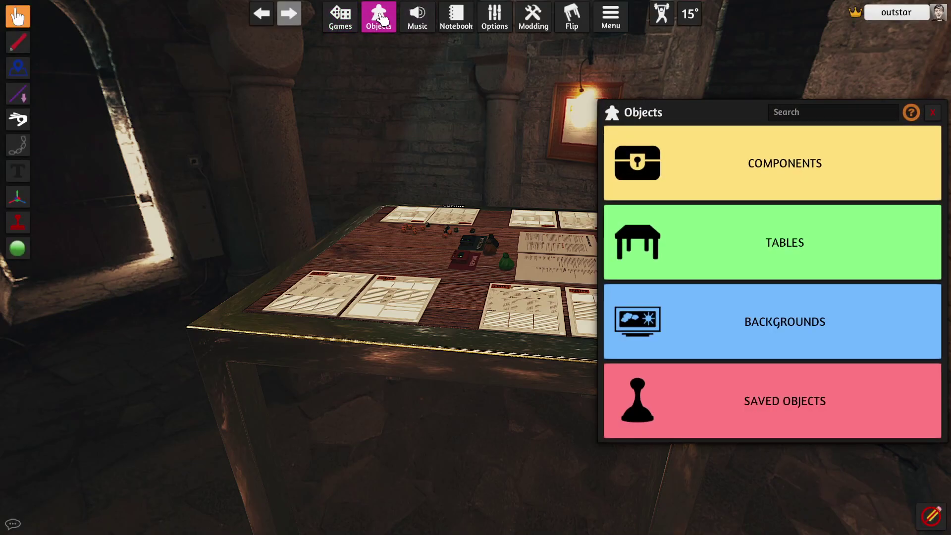
pyautogui.click(729, 333)
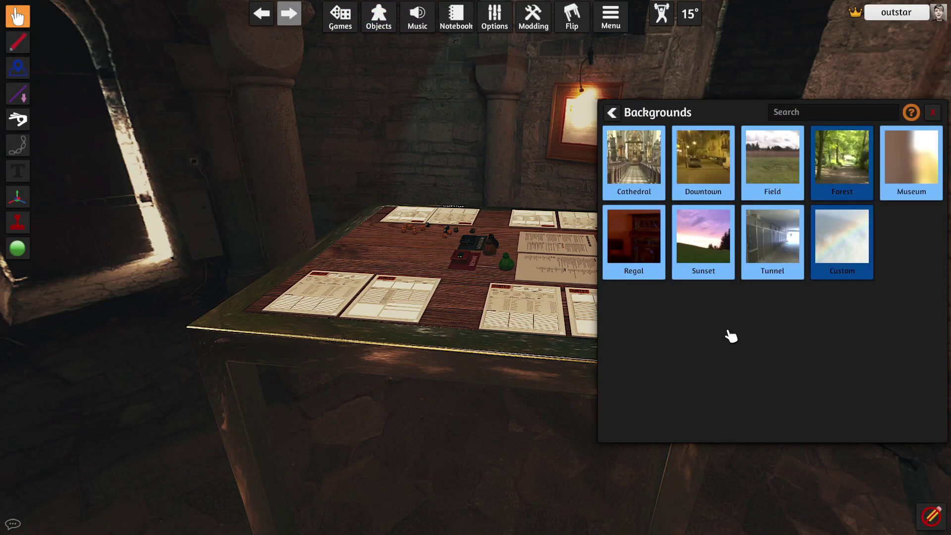
pyautogui.click(849, 244)
pyautogui.click(596, 317)
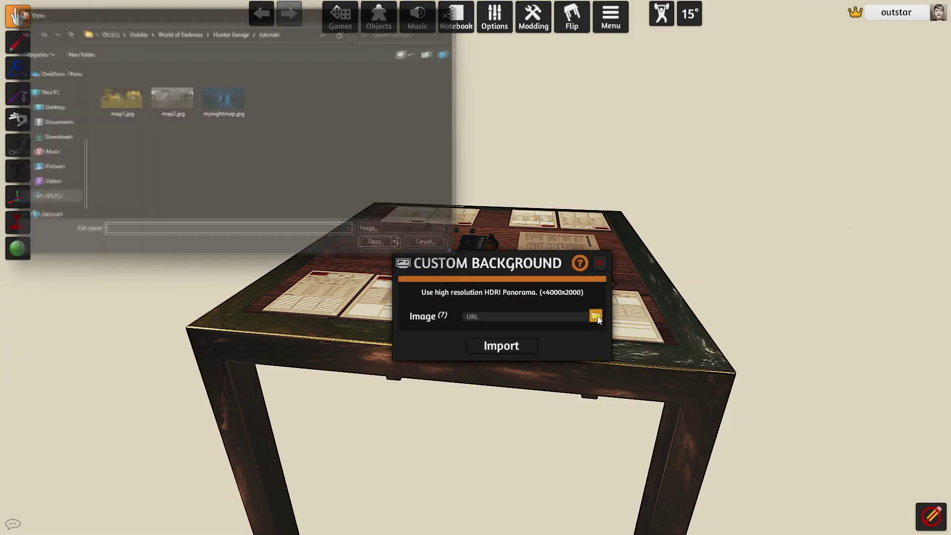
pyautogui.click(223, 99)
pyautogui.click(393, 251)
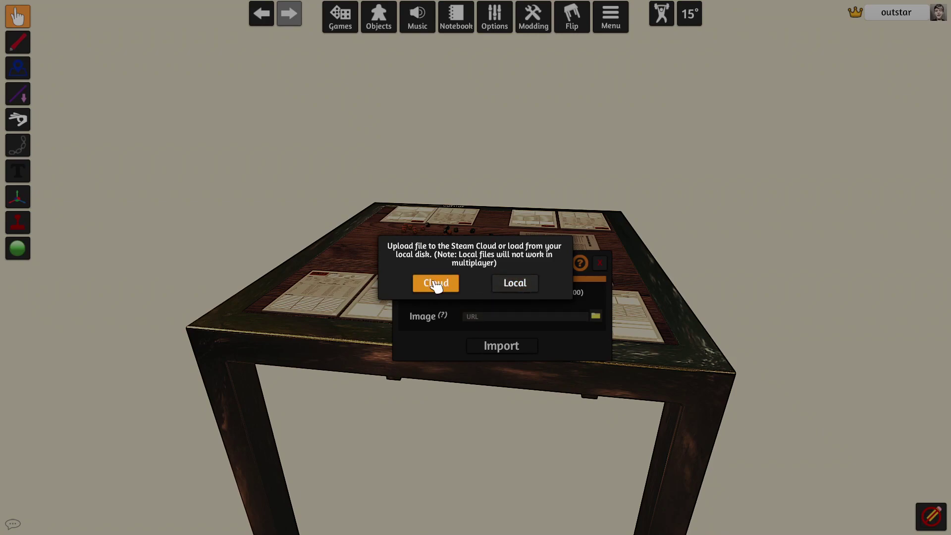
pyautogui.click(526, 283)
pyautogui.click(514, 350)
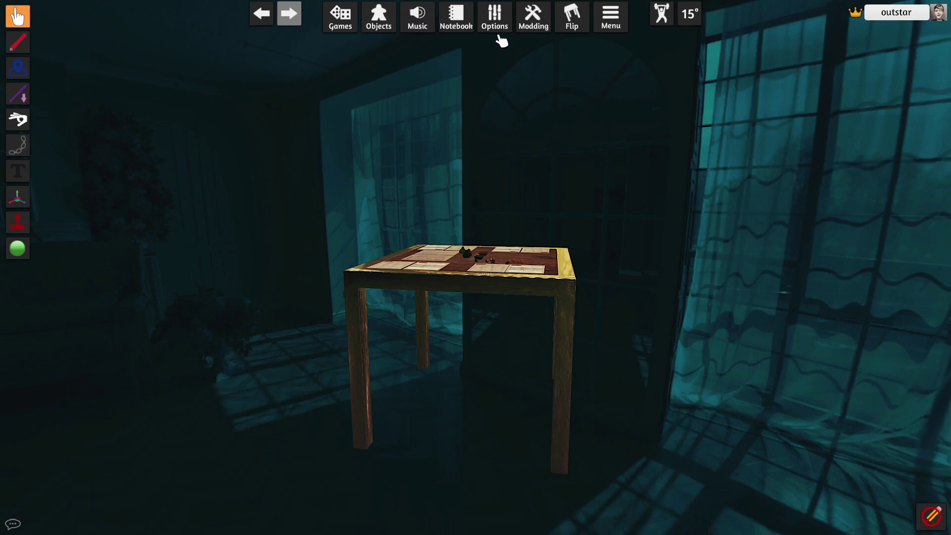
# Open the scene's Lighting settings and move the window aside so the table is uncovered.
pyautogui.moveTo(500, 39)
pyautogui.click(504, 90)
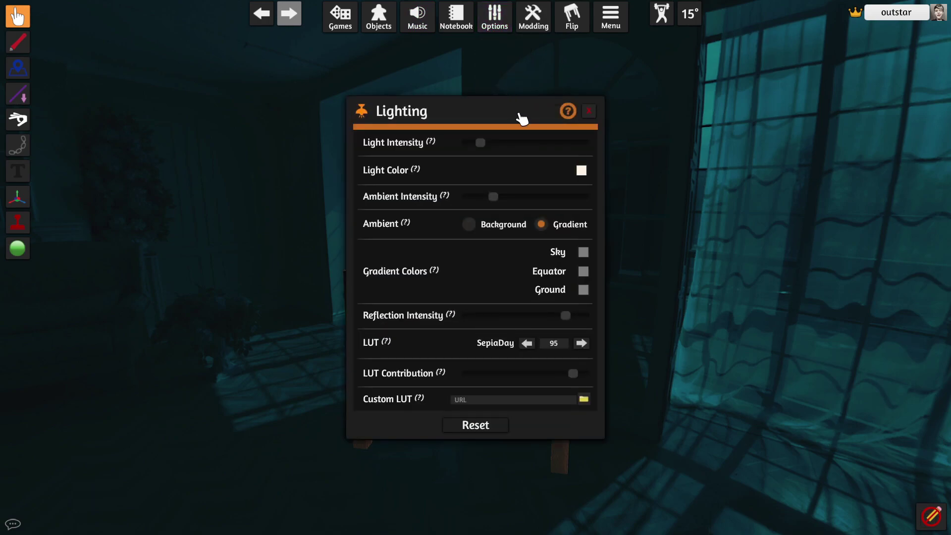
pyautogui.moveTo(374, 344)
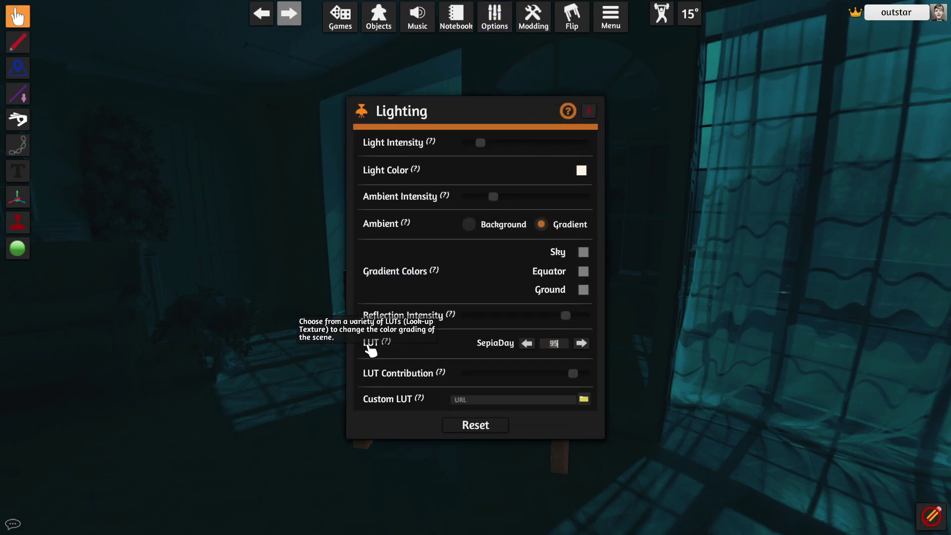
pyautogui.moveTo(509, 106); pyautogui.dragTo(799, 132)
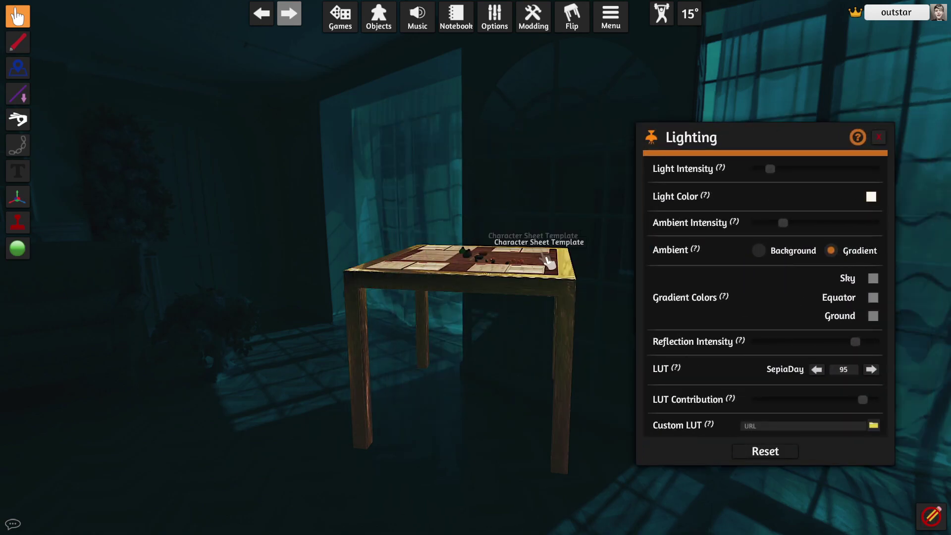
# Advance the lighting LUT from SepiaDay through the presets to Dithering (110) and check the table against the night background.
pyautogui.click(870, 369)
pyautogui.click(870, 369)
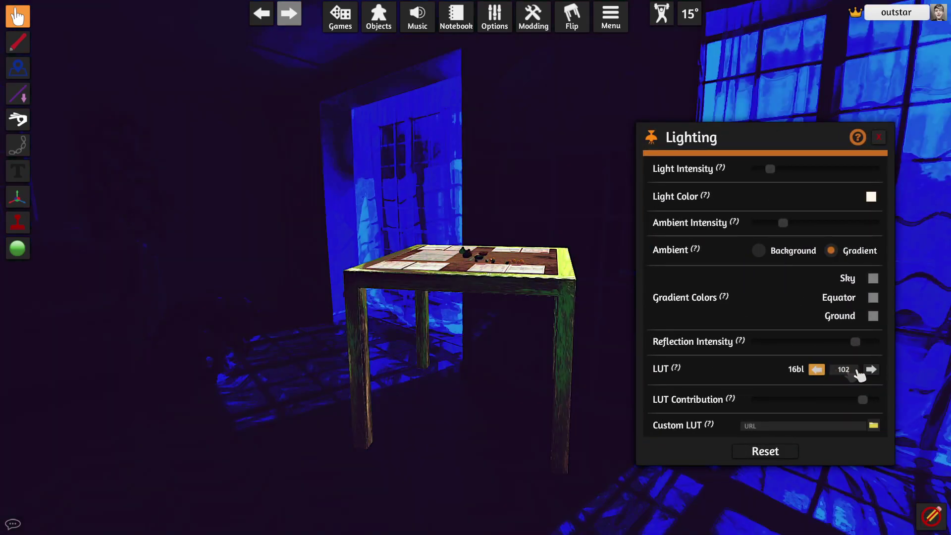
pyautogui.click(872, 370)
pyautogui.click(871, 371)
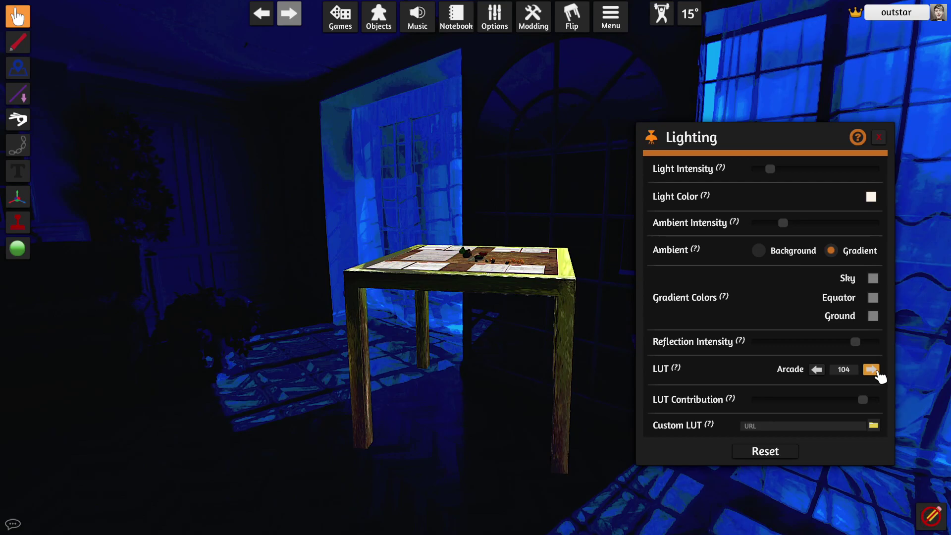
pyautogui.click(871, 370)
pyautogui.click(872, 371)
pyautogui.click(872, 370)
pyautogui.click(871, 370)
pyautogui.click(871, 370)
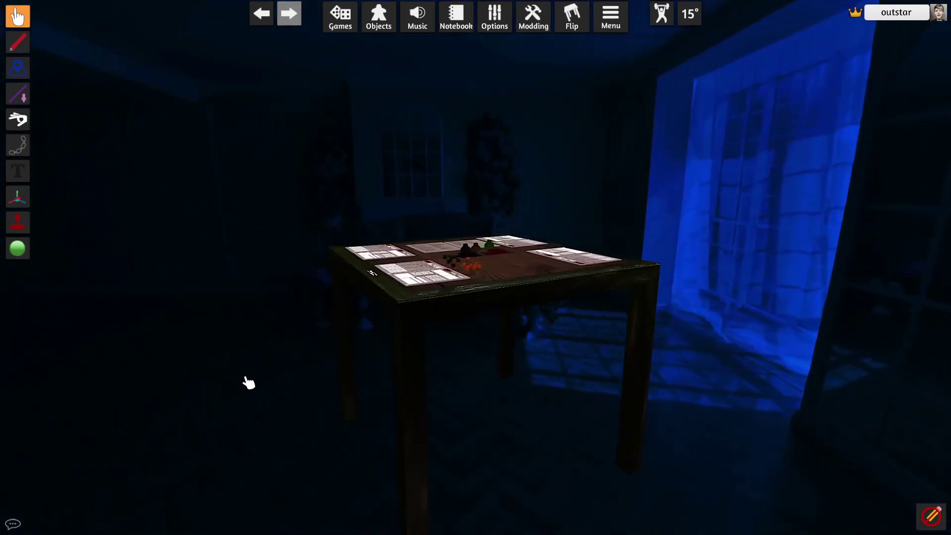
pyautogui.moveTo(248, 382); pyautogui.dragTo(490, 366)
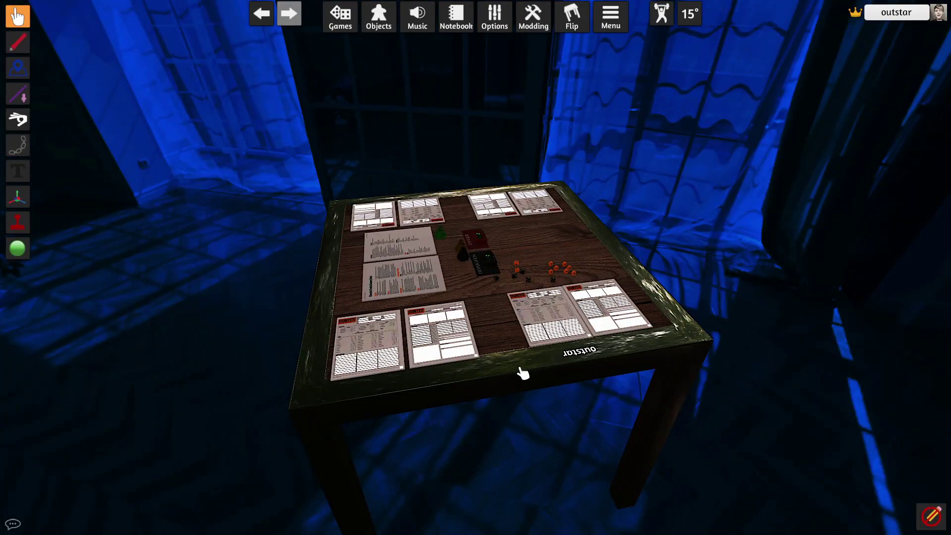
pyautogui.moveTo(511, 399); pyautogui.dragTo(500, 394)
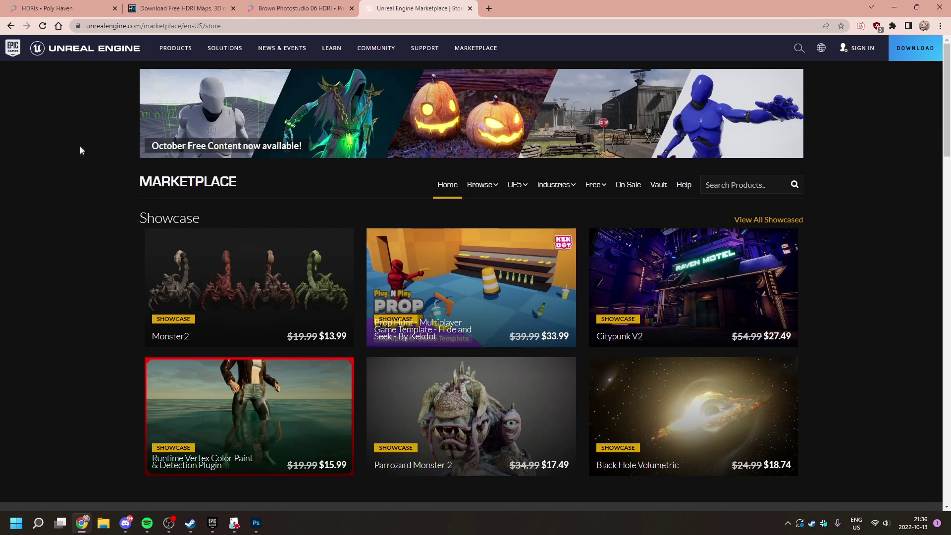
# Switch to the Unreal Engine Marketplace in the browser and look through the Permanently Free Collection.
pyautogui.scroll(-1, 67, 232)
pyautogui.scroll(1, 66, 234)
pyautogui.moveTo(596, 186)
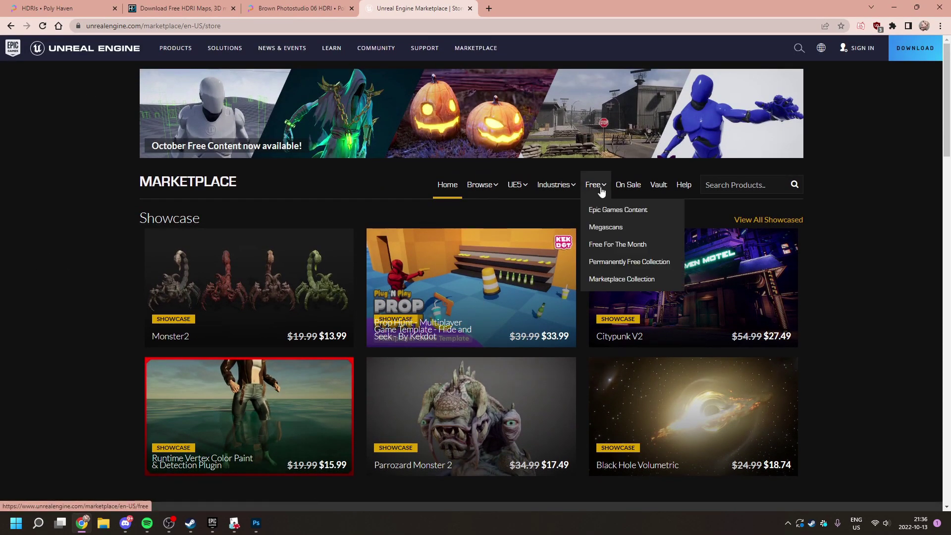
pyautogui.click(642, 268)
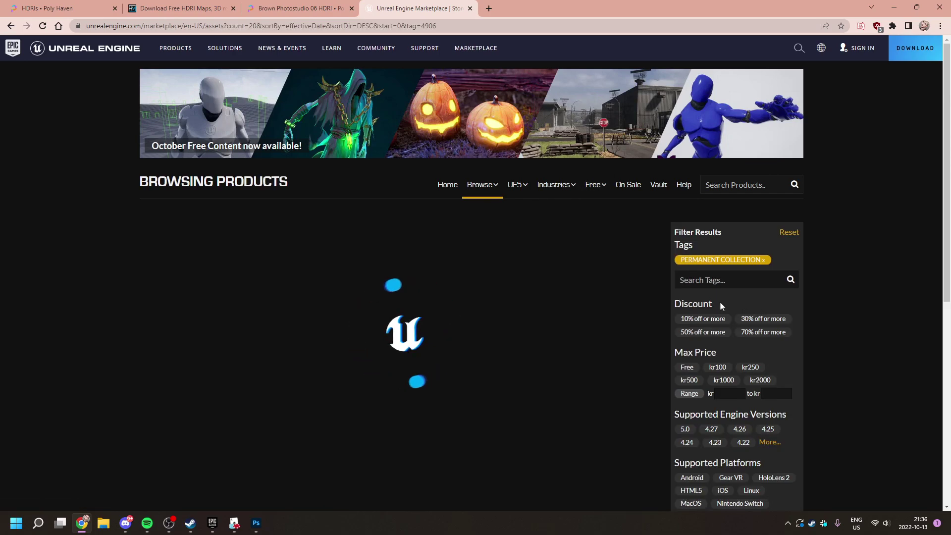
pyautogui.scroll(-8, 305, 361)
pyautogui.scroll(10, 718, 315)
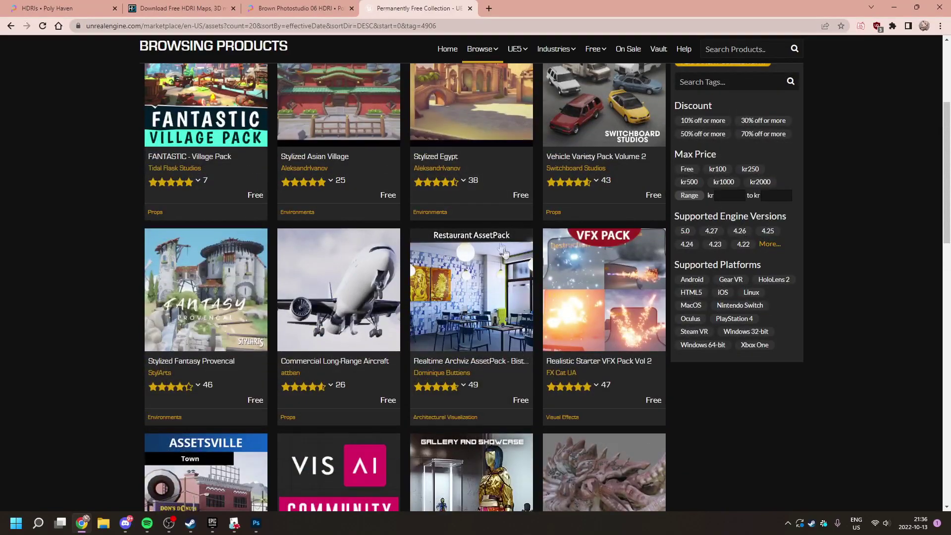
pyautogui.scroll(4, 504, 252)
pyautogui.moveTo(594, 184)
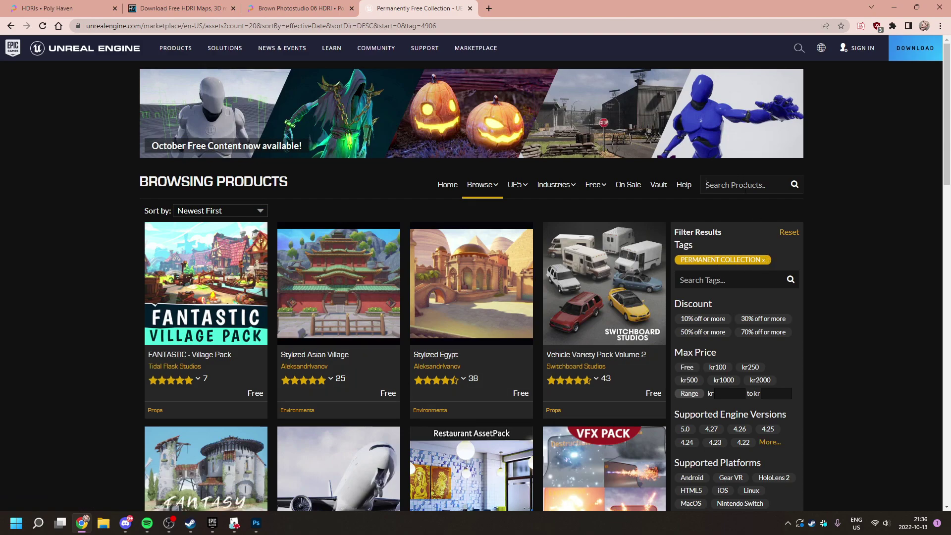
# Search the marketplace for "garage" and examine the Garage Workshop product page.
pyautogui.click(750, 188)
pyautogui.write('garage')
pyautogui.press('Return')
pyautogui.scroll(-10, 229, 332)
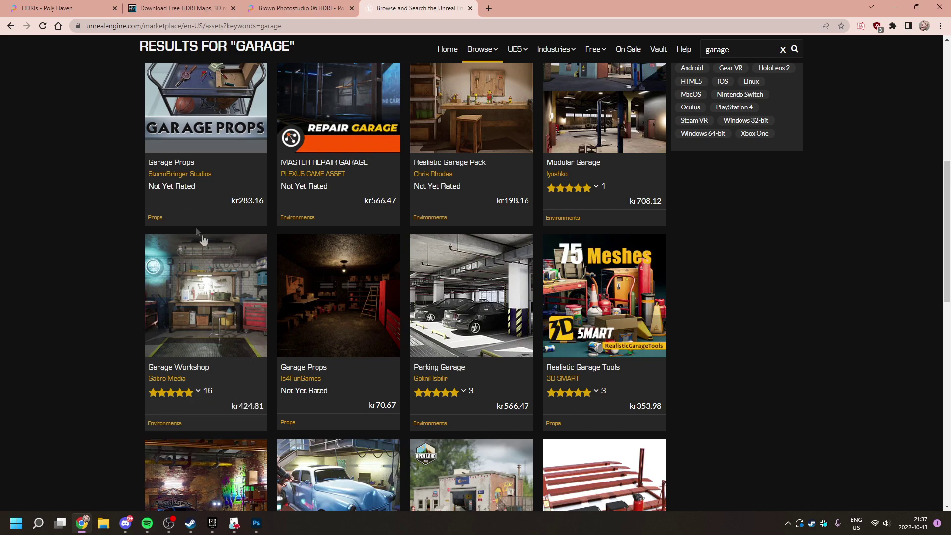
pyautogui.click(198, 400)
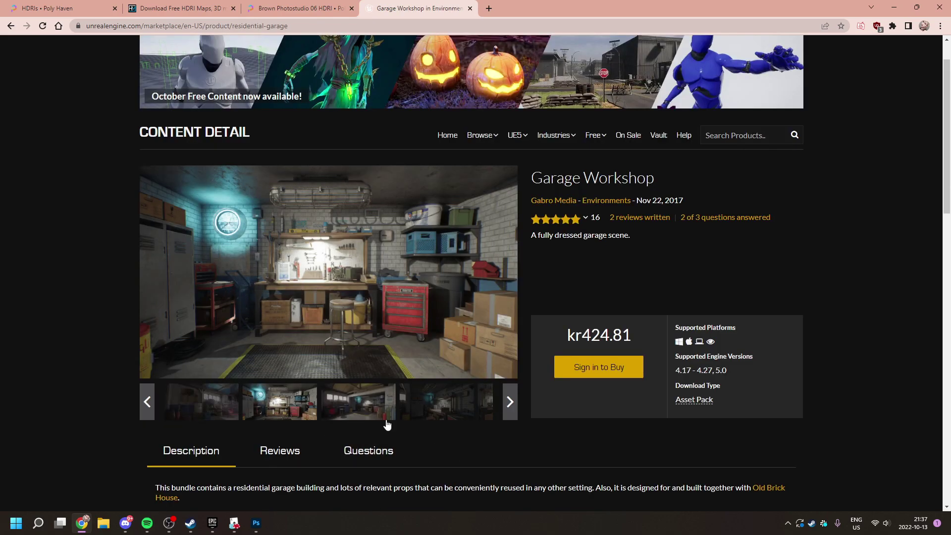
pyautogui.scroll(-1, 367, 223)
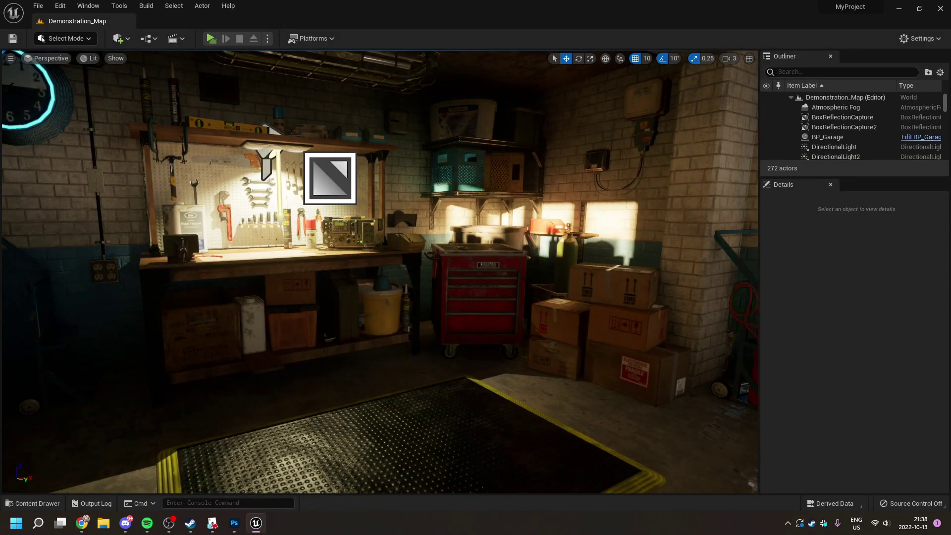
# In Unreal Editor, find the capture actors among the placeable actors and place a Scene Capture Cube in the garage level.
pyautogui.moveTo(277, 410); pyautogui.dragTo(203, 414)
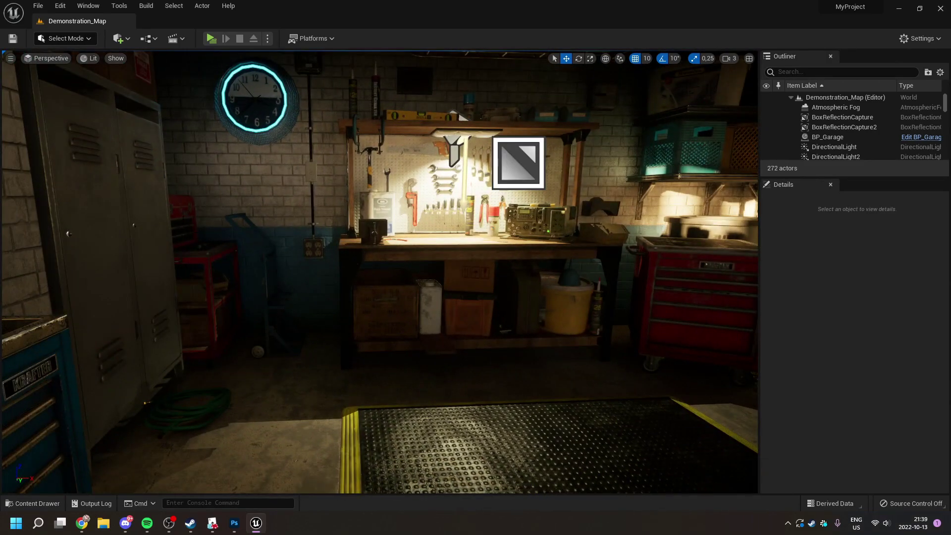
pyautogui.click(94, 7)
pyautogui.click(137, 143)
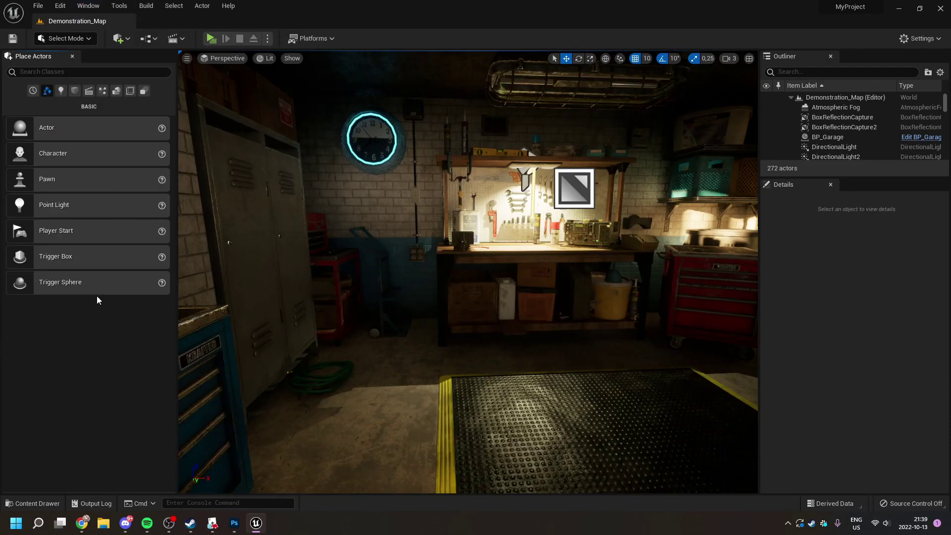
pyautogui.click(90, 72)
pyautogui.write('capture')
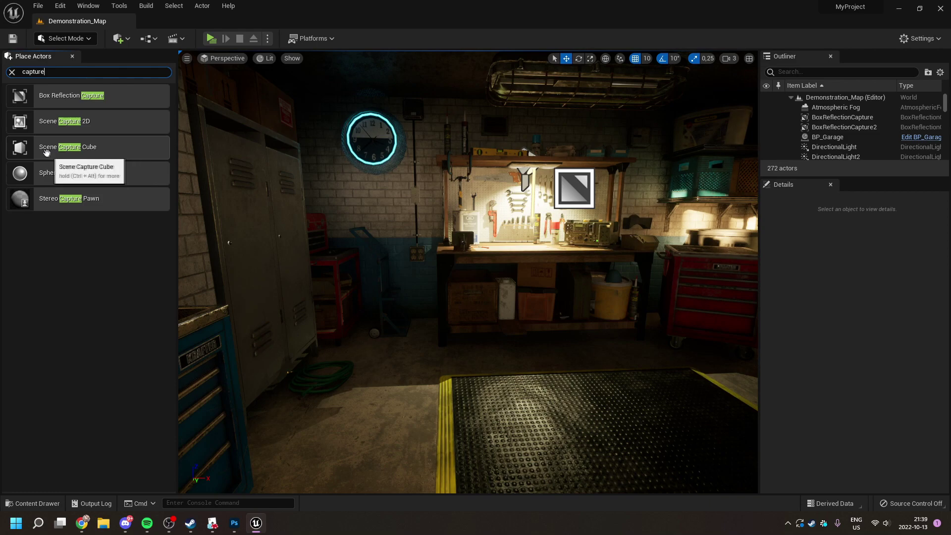
pyautogui.moveTo(63, 153); pyautogui.dragTo(512, 372)
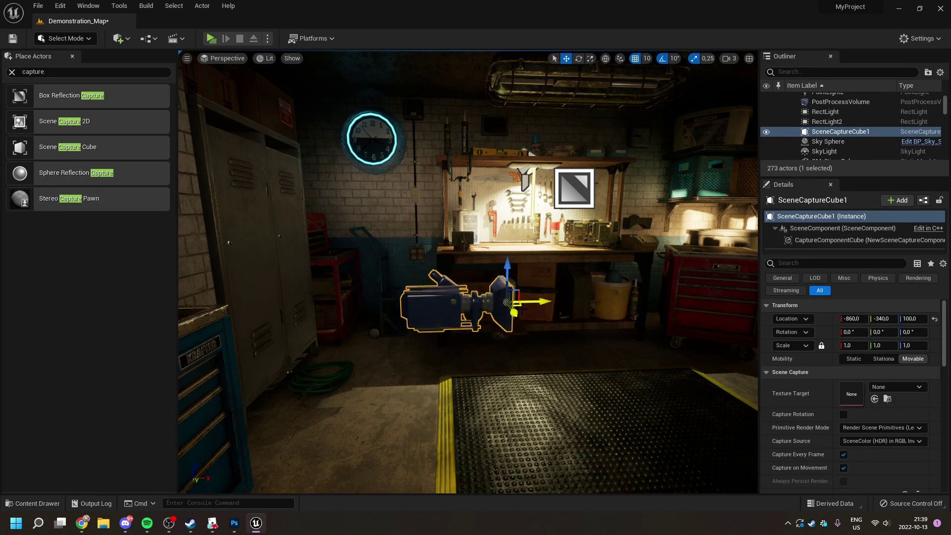
# Move the Scene Capture Cube to about -790, -150, 110 and rotate it about -90° around Z.
pyautogui.moveTo(515, 304); pyautogui.dragTo(530, 280)
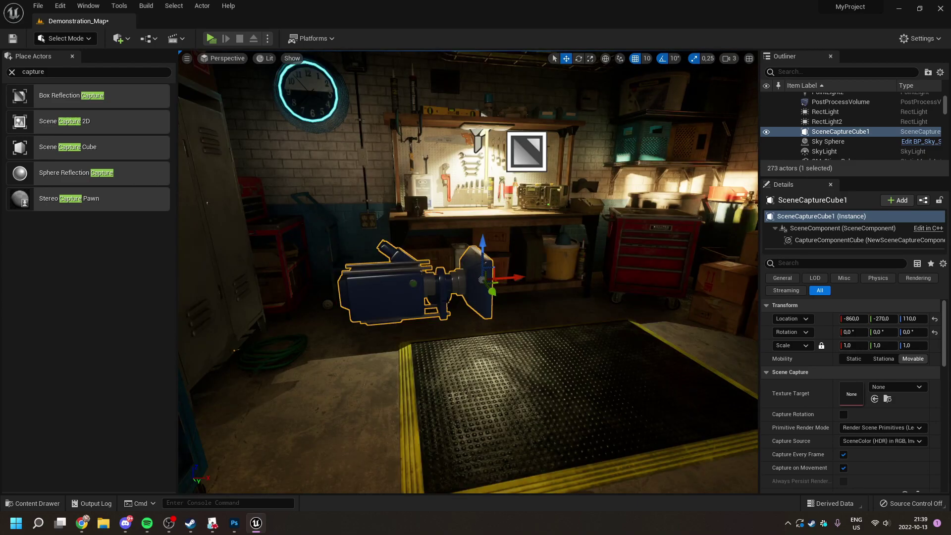
pyautogui.press('e')
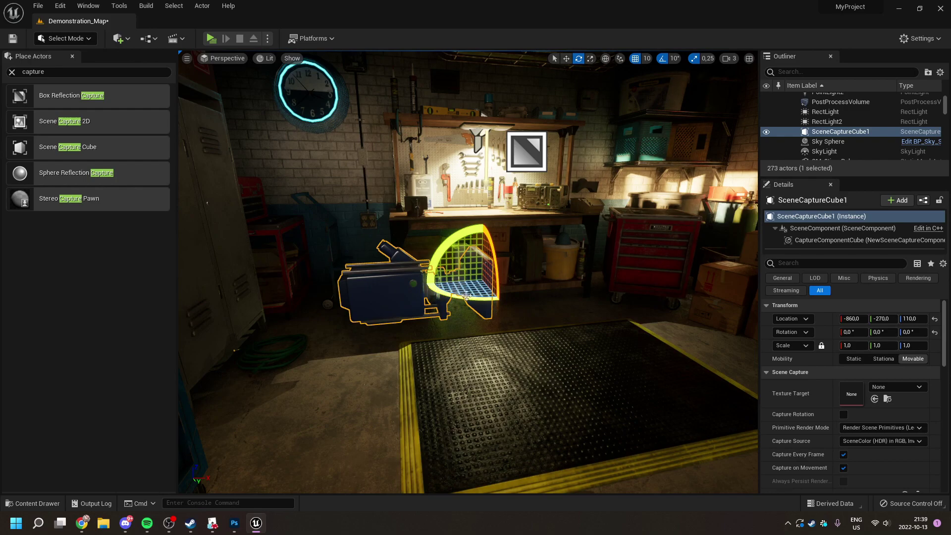
pyautogui.moveTo(462, 296); pyautogui.dragTo(476, 298)
pyautogui.moveTo(528, 272)
pyautogui.mouseDown()
pyautogui.moveTo(533, 283)
pyautogui.moveTo(524, 273)
pyautogui.mouseUp()
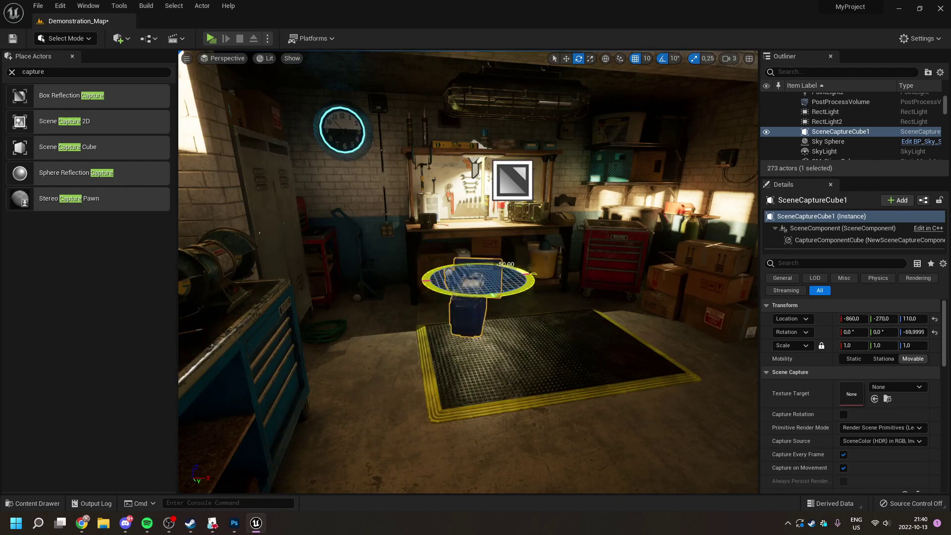
pyautogui.moveTo(463, 293); pyautogui.dragTo(558, 368)
pyautogui.press('r')
pyautogui.press('w')
pyautogui.moveTo(550, 328); pyautogui.dragTo(642, 323)
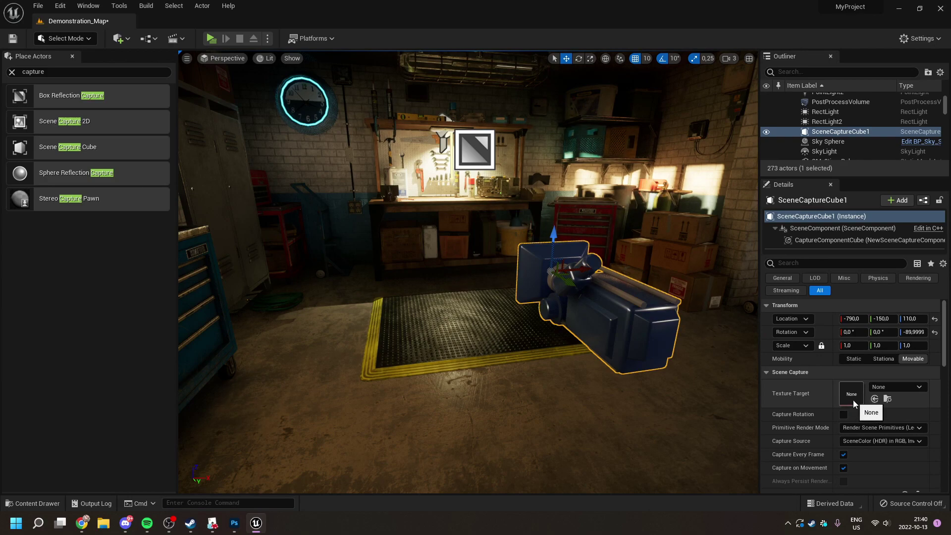
# Create a Cube Render Target named MyBackground in Content/Maps as the capture cube's texture target.
pyautogui.click(919, 387)
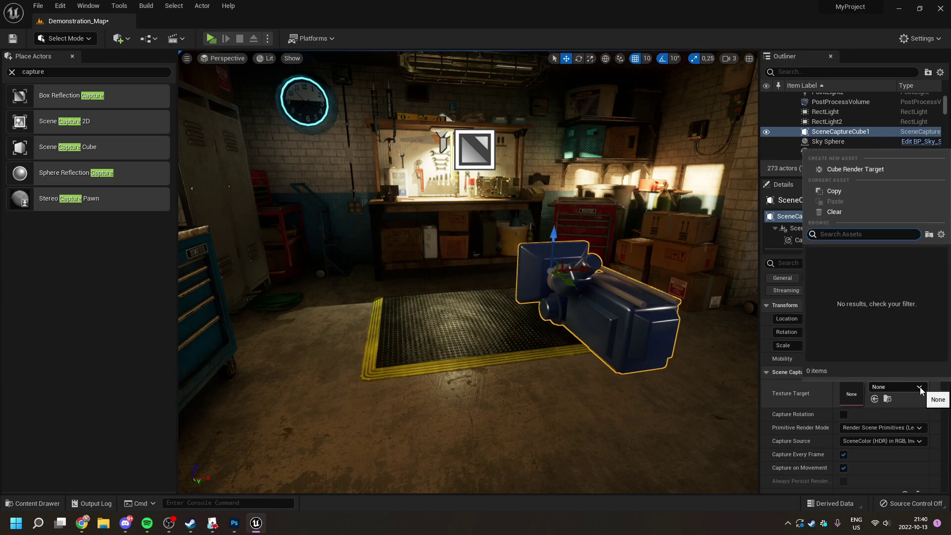
pyautogui.click(870, 173)
pyautogui.click(225, 179)
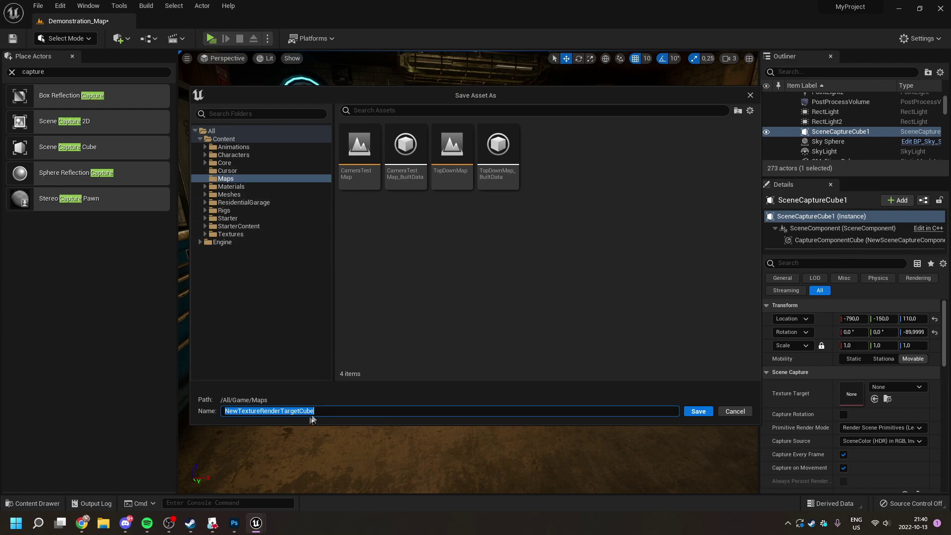
pyautogui.click(310, 415)
pyautogui.hotkey('ctrl', 'a')
pyautogui.write('M')
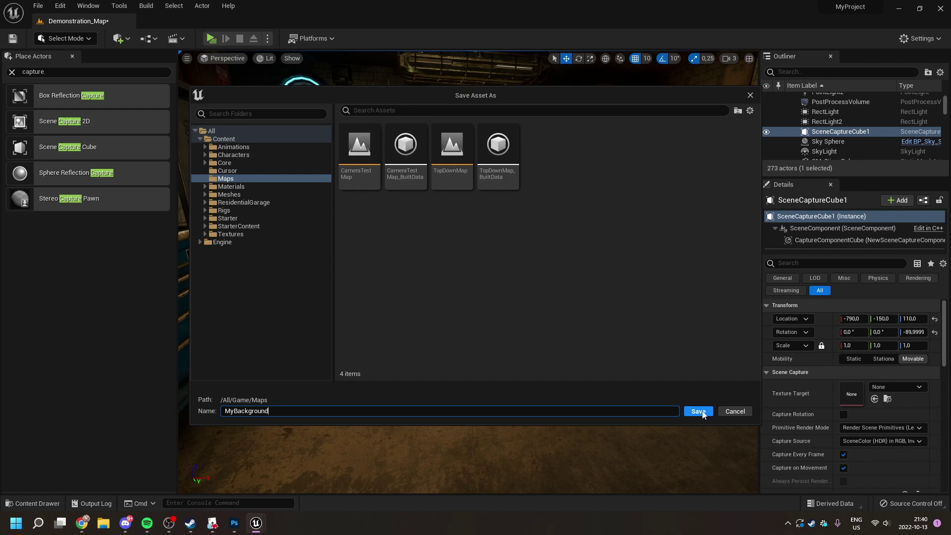
pyautogui.click(698, 411)
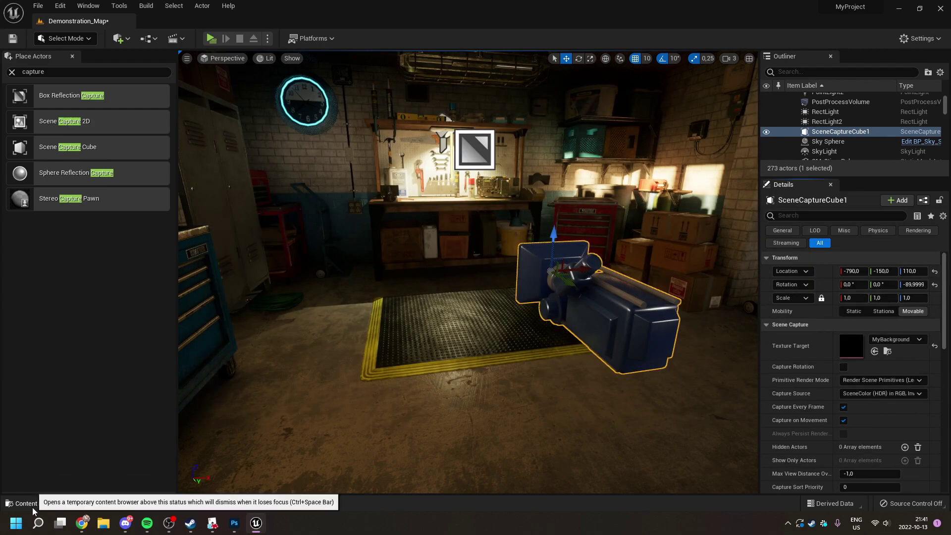
# Open the MyBackground render target from the Maps folder and examine the captured garage panorama up close.
pyautogui.click(49, 504)
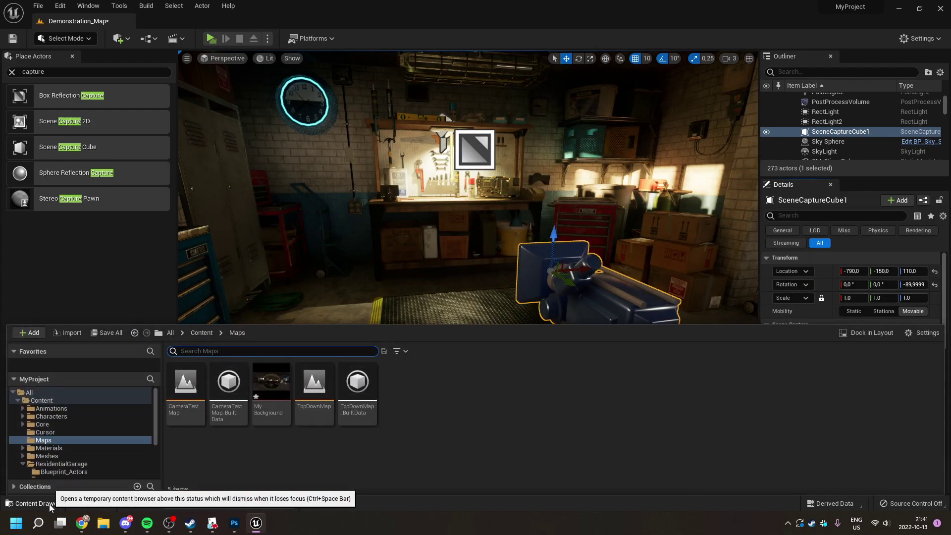
pyautogui.click(281, 391)
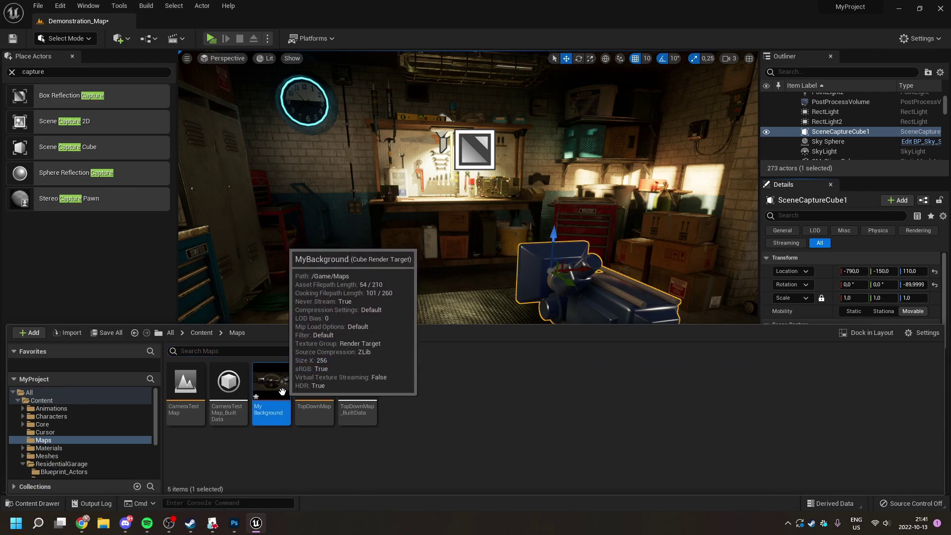
pyautogui.doubleClick(281, 392)
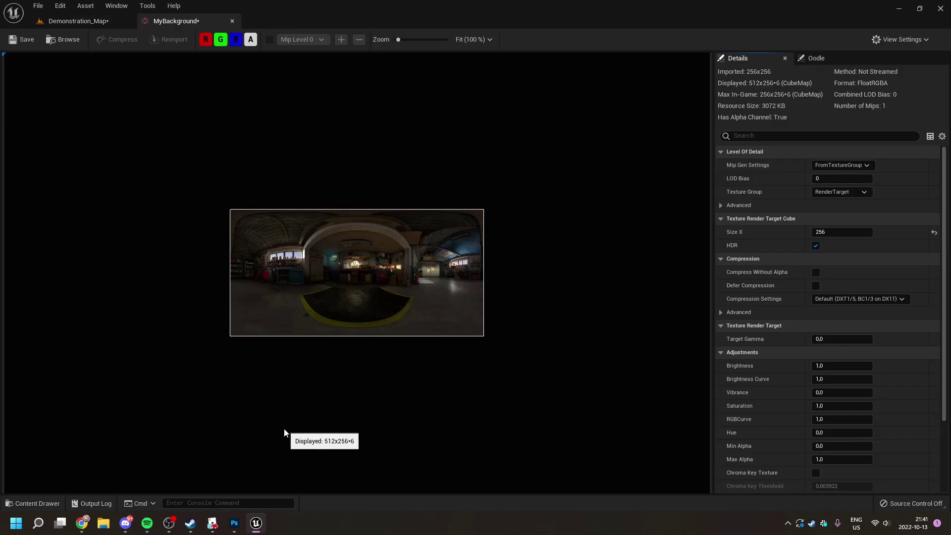
pyautogui.scroll(6, 335, 305)
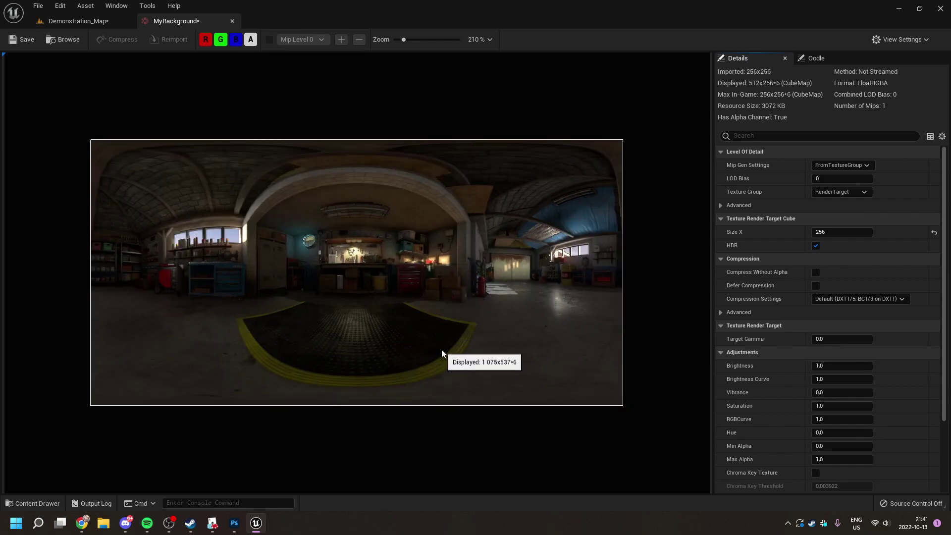
pyautogui.scroll(6, 346, 321)
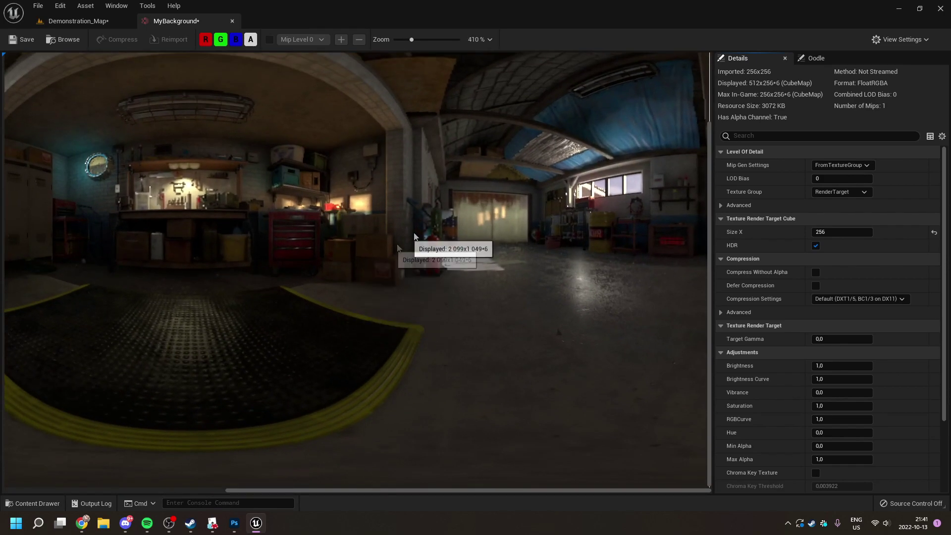
pyautogui.scroll(-2, 316, 272)
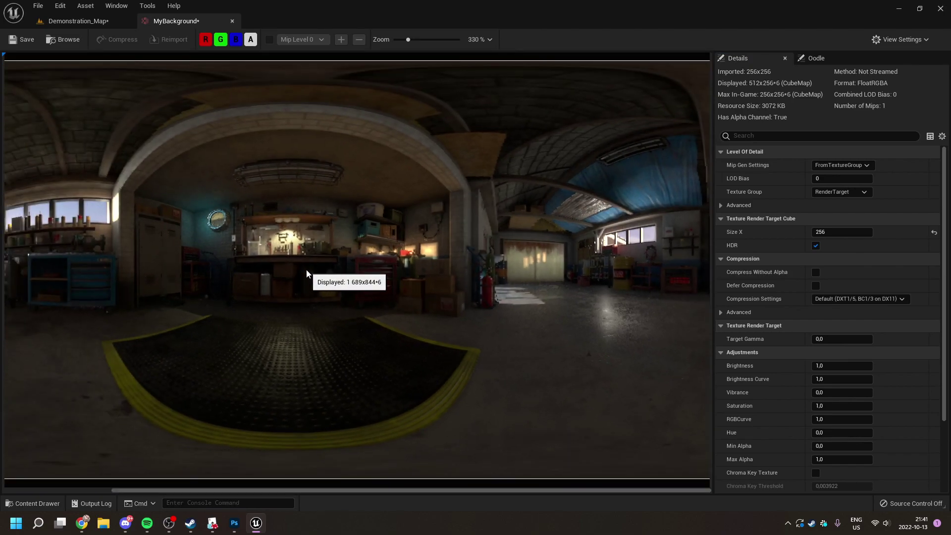
# Set MyBackground's Size X to 1024 and detach its editor into a floating window over the level.
pyautogui.click(830, 230)
pyautogui.press('BackSpace')
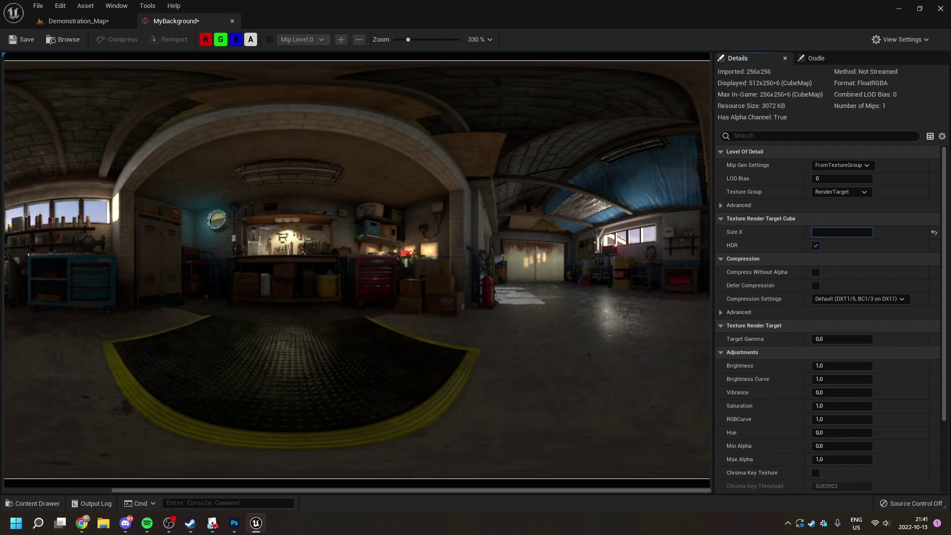
pyautogui.write('1024')
pyautogui.press('Return')
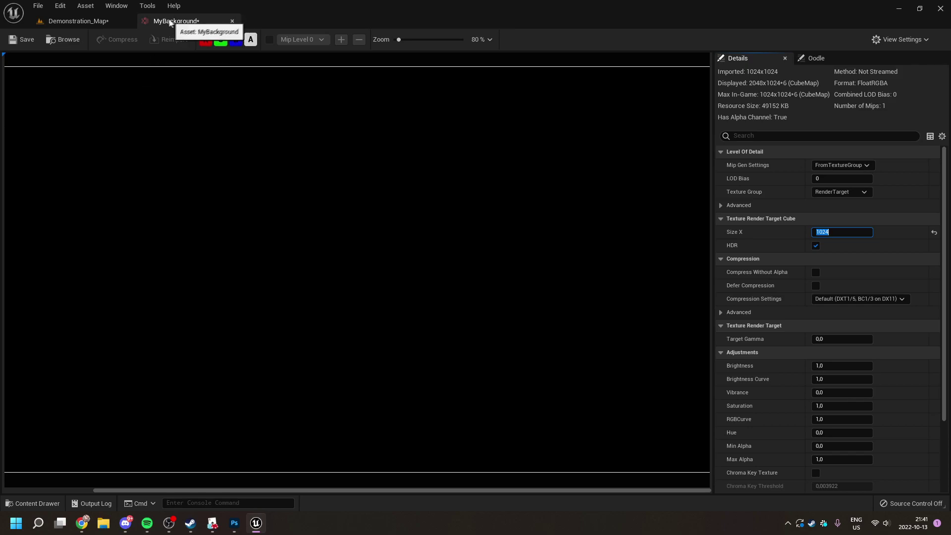
pyautogui.moveTo(167, 23); pyautogui.dragTo(427, 304)
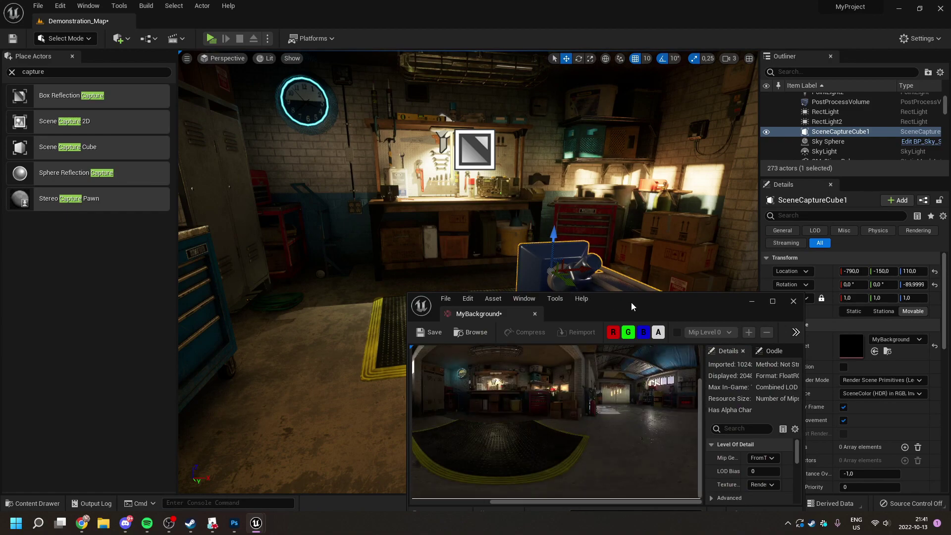
# Move the Scene Capture Cube to about -820, -280, 140, keeping the MyBackground preview window clear of it.
pyautogui.moveTo(631, 306); pyautogui.dragTo(692, 310)
pyautogui.moveTo(585, 268); pyautogui.dragTo(467, 172)
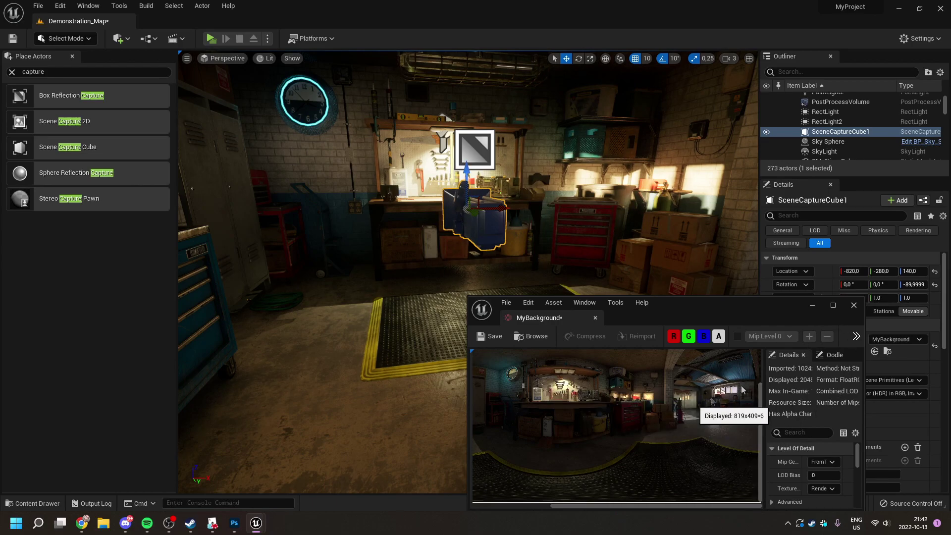
pyautogui.click(833, 306)
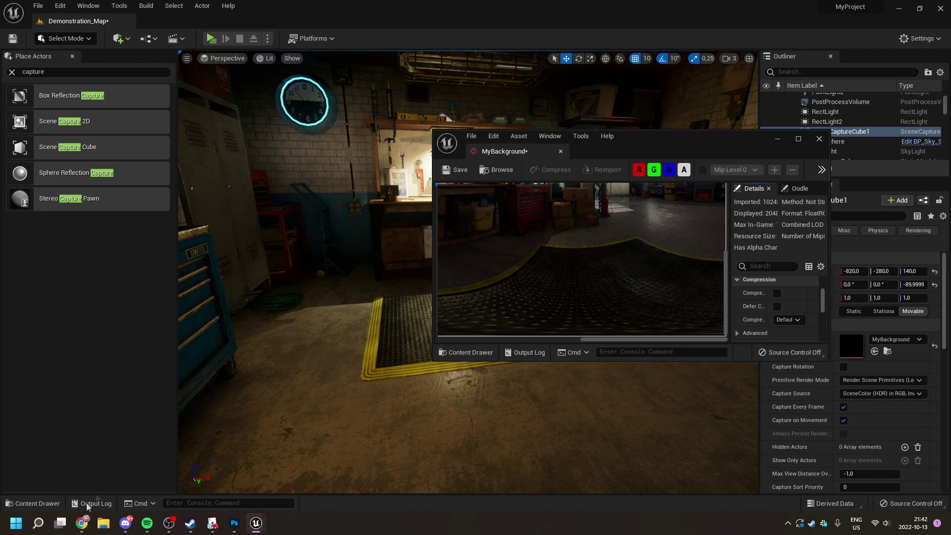
# Save the MyBackground render target in the Maps folder.
pyautogui.click(28, 504)
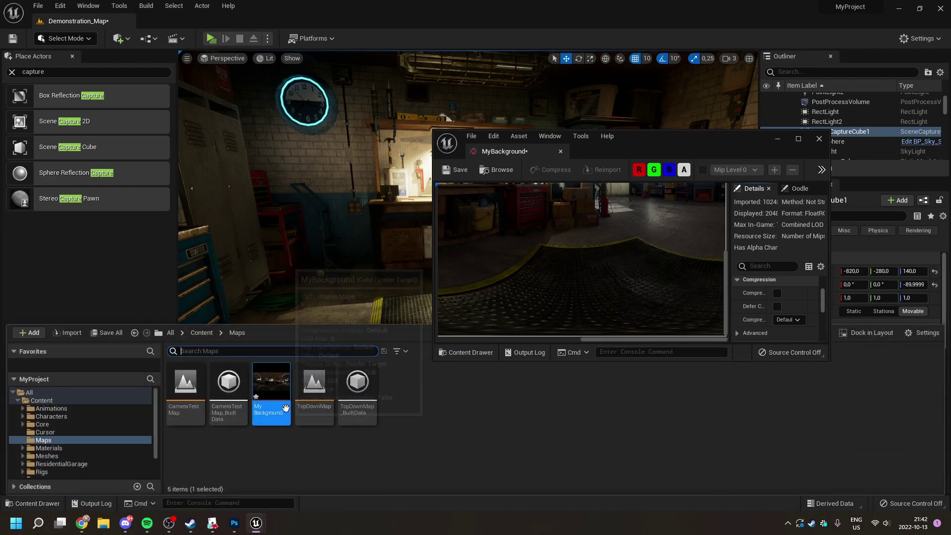
pyautogui.rightClick(274, 379)
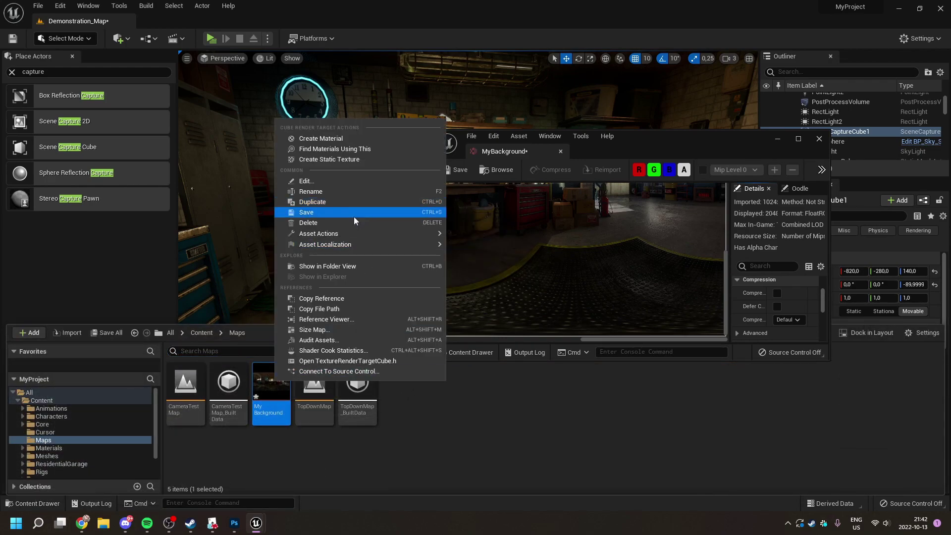
pyautogui.click(326, 212)
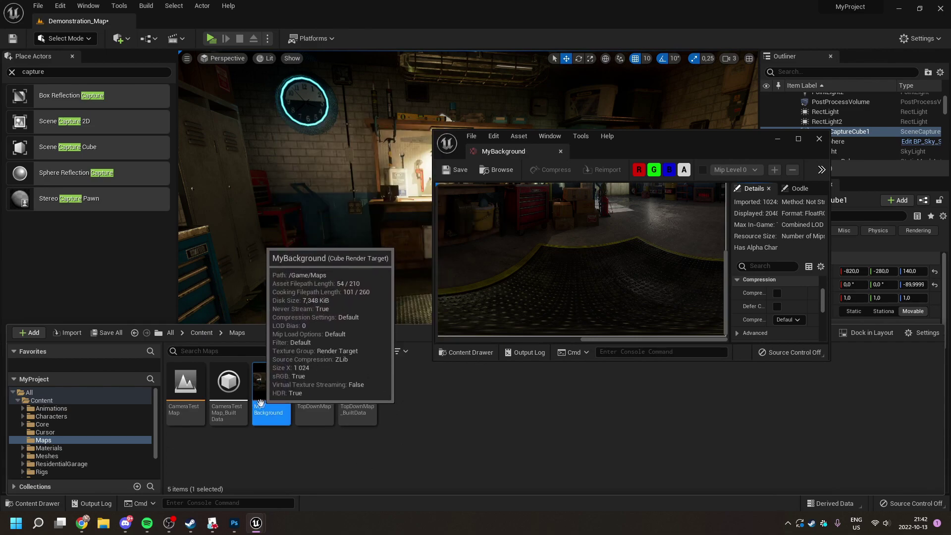
# Create a static texture named MyBackground_Tex from the MyBackground render target and save it.
pyautogui.click(313, 463)
pyautogui.rightClick(275, 380)
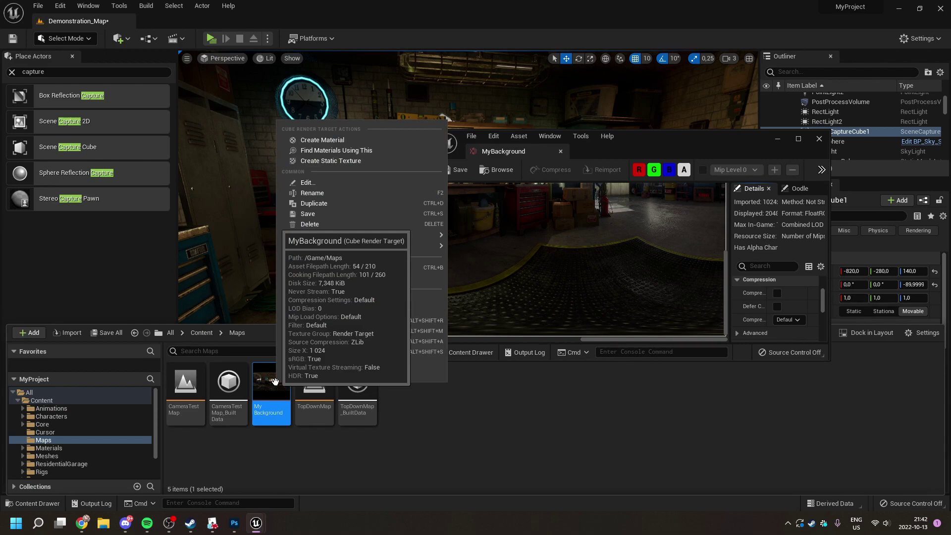
pyautogui.click(356, 160)
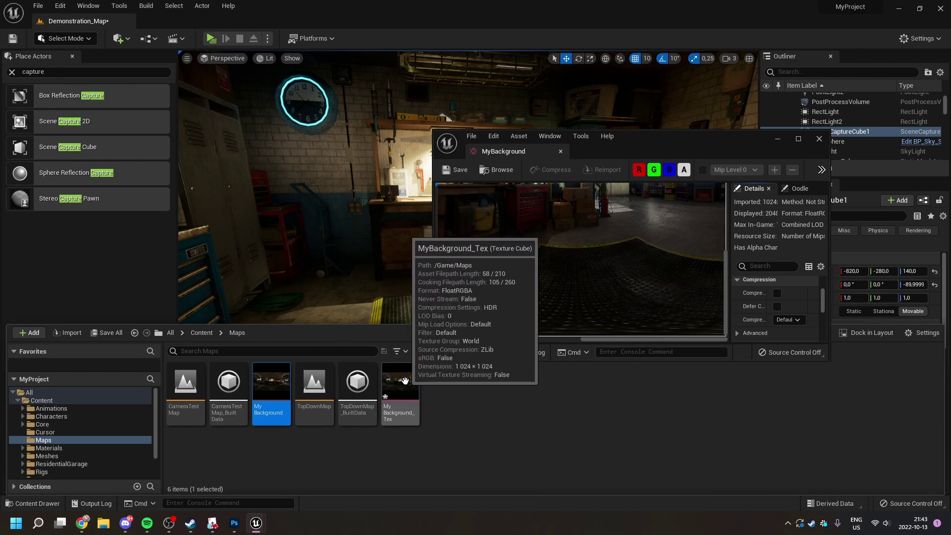
pyautogui.rightClick(405, 380)
pyautogui.click(434, 212)
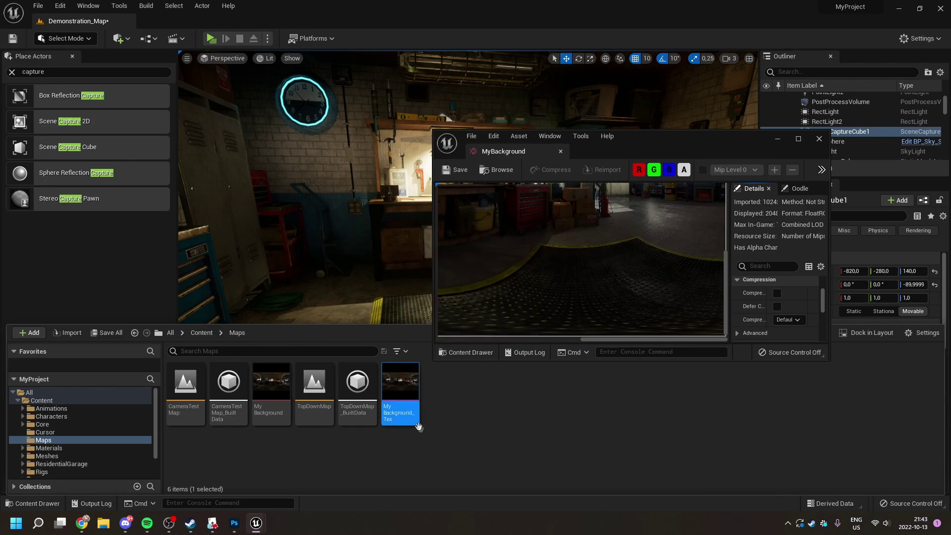
# Enlarge the MyBackground preview window and export the MyBackground_Tex texture to the tutorials folder as MyBackground_UE4.HDR.
pyautogui.moveTo(433, 131); pyautogui.dragTo(293, 72)
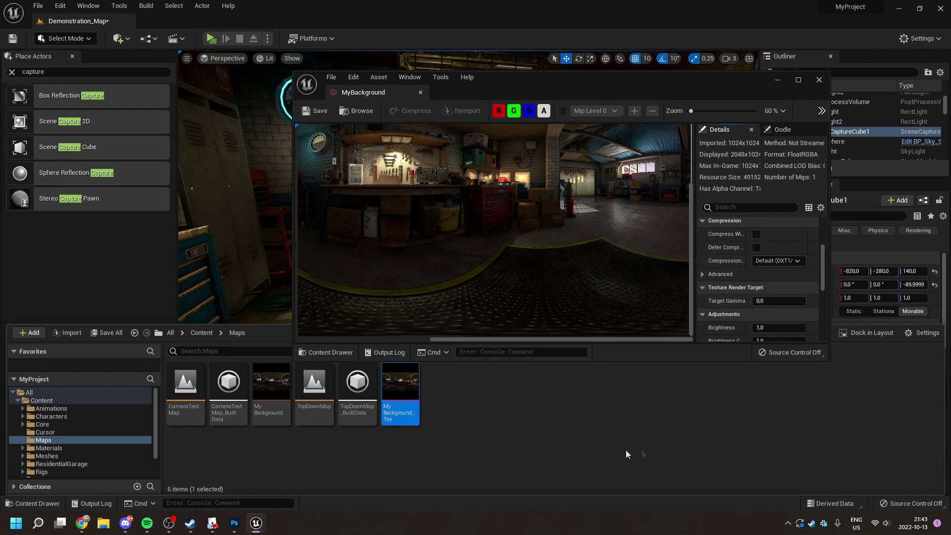
pyautogui.rightClick(402, 380)
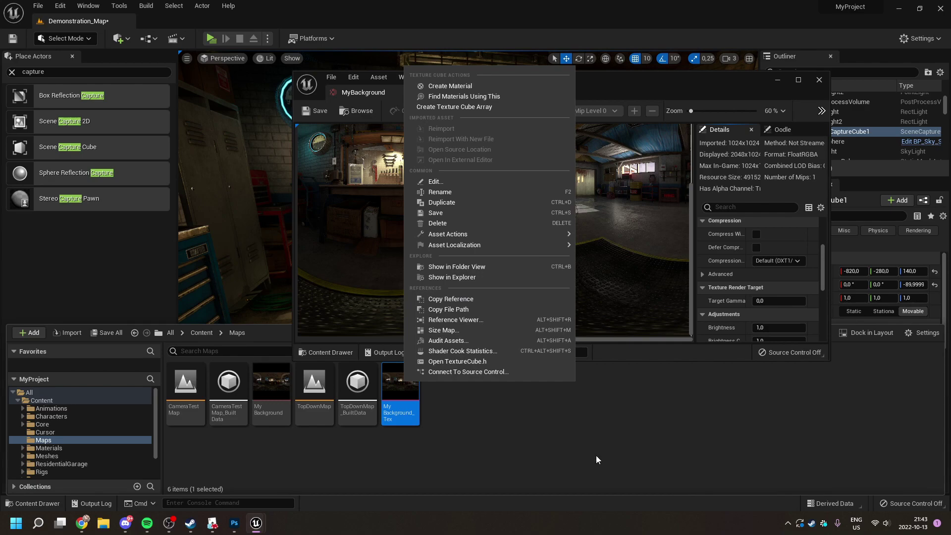
pyautogui.moveTo(465, 234)
pyautogui.click(626, 280)
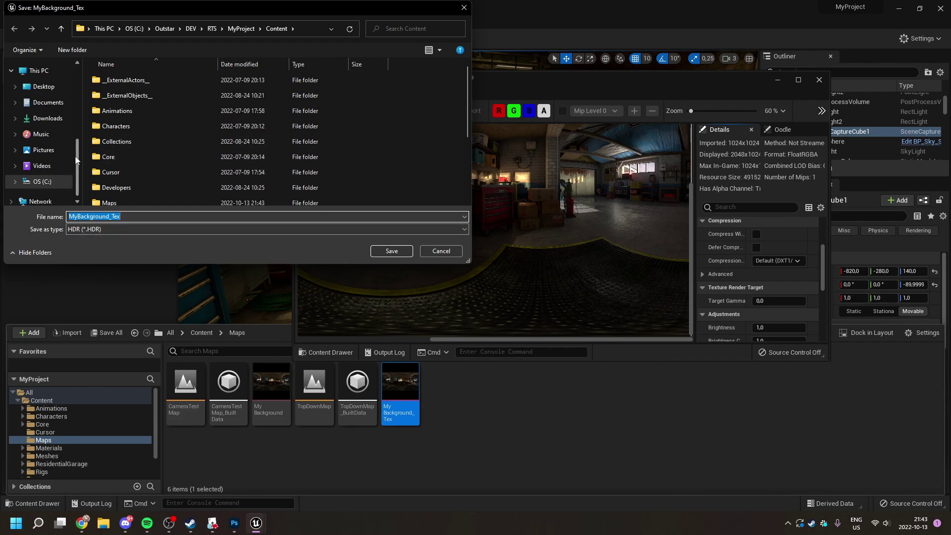
pyautogui.scroll(2, 78, 126)
pyautogui.scroll(3, 78, 127)
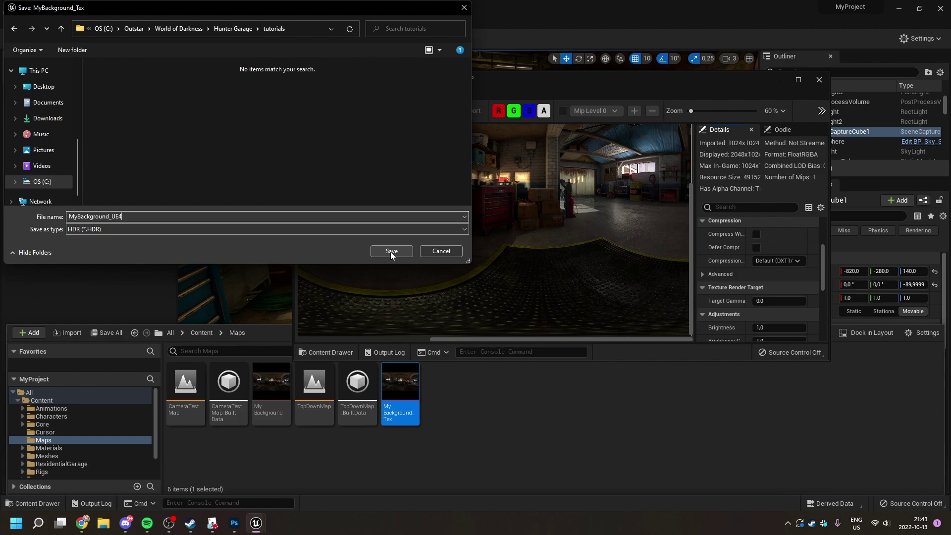
pyautogui.click(391, 251)
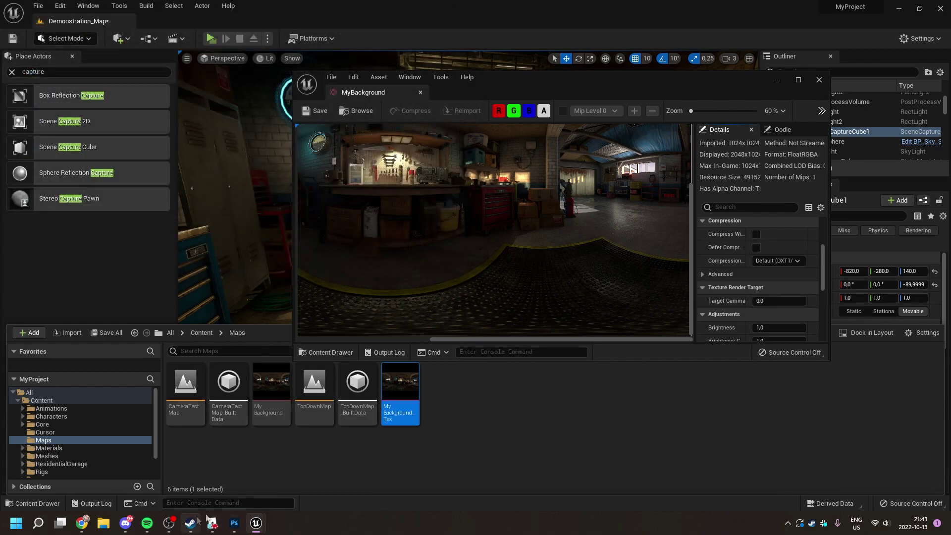
# Switch to Photoshop and open MyBackground_UE4.HDR from the tutorials folder.
pyautogui.click(236, 526)
pyautogui.click(21, 6)
pyautogui.click(418, 185)
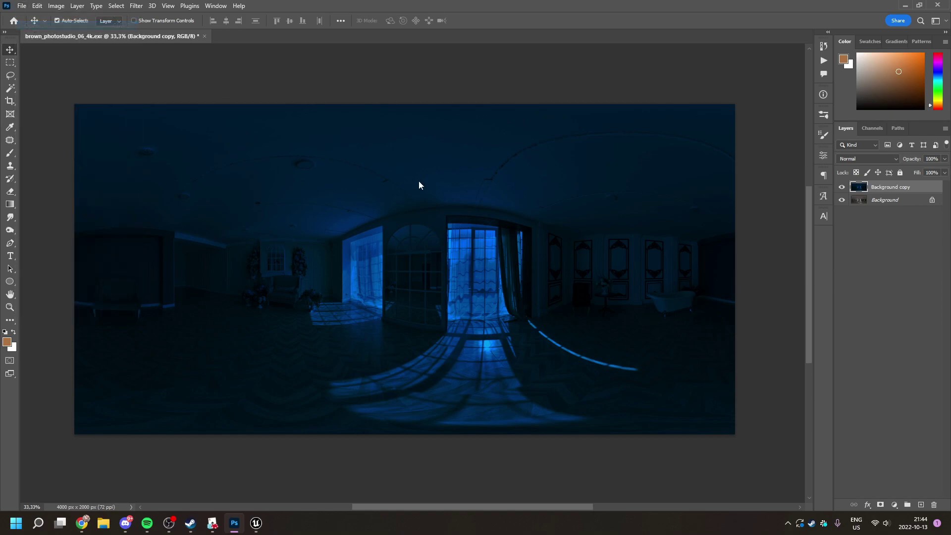
pyautogui.hotkey('ctrl', 'o')
pyautogui.click(613, 191)
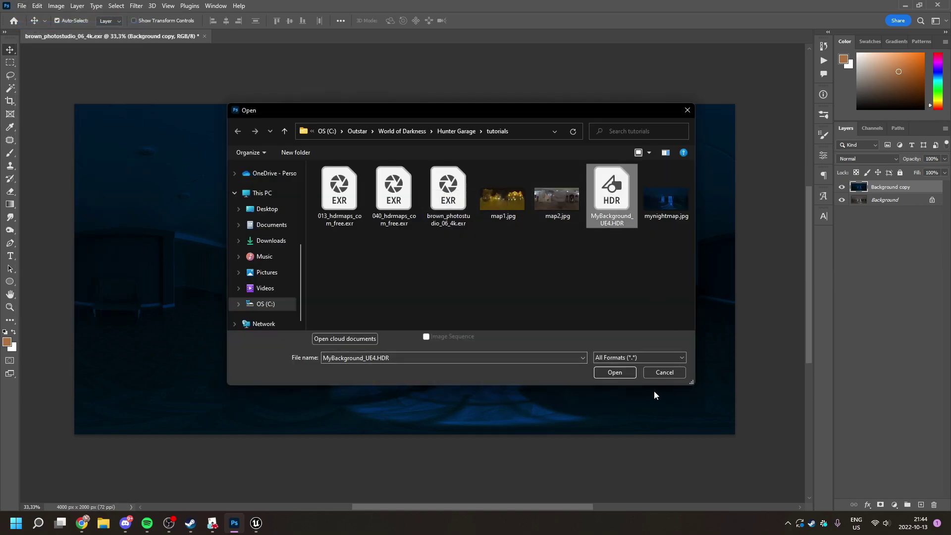
pyautogui.click(622, 371)
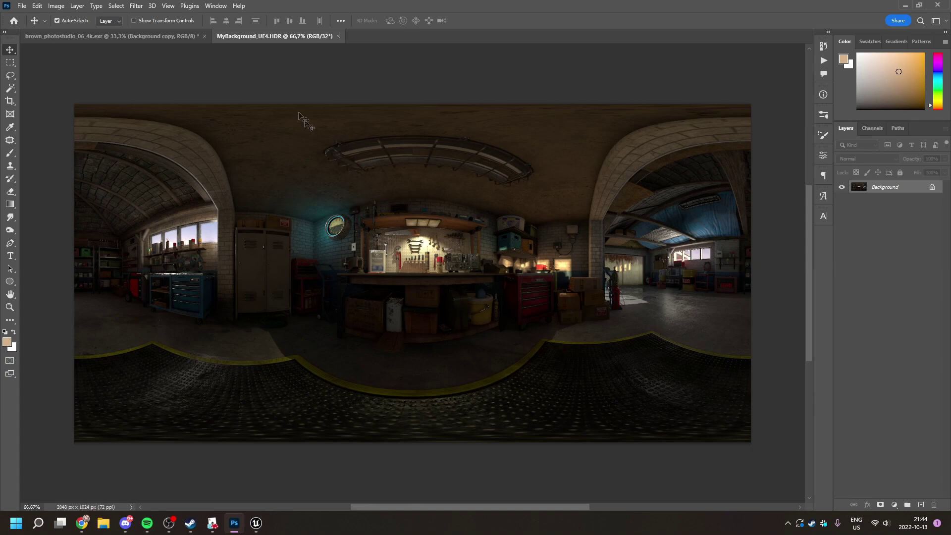
# Convert the image to 8 Bits/Channel with HDR Toning: radius 112 px, gamma 2,52, exposure -1,33, detail -1, shadow -54, highlight +38, vibrance -8, saturation +23.
pyautogui.click(56, 6)
pyautogui.moveTo(69, 10)
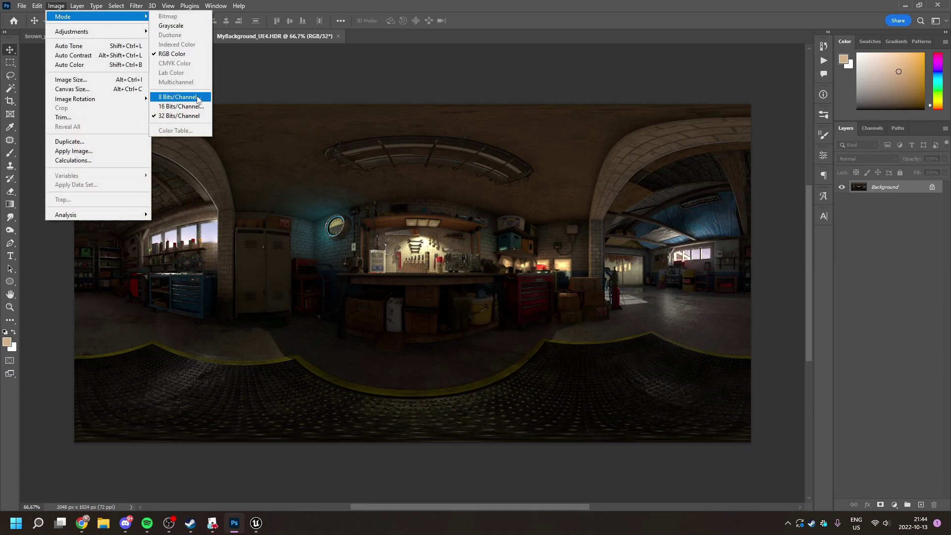
pyautogui.click(173, 99)
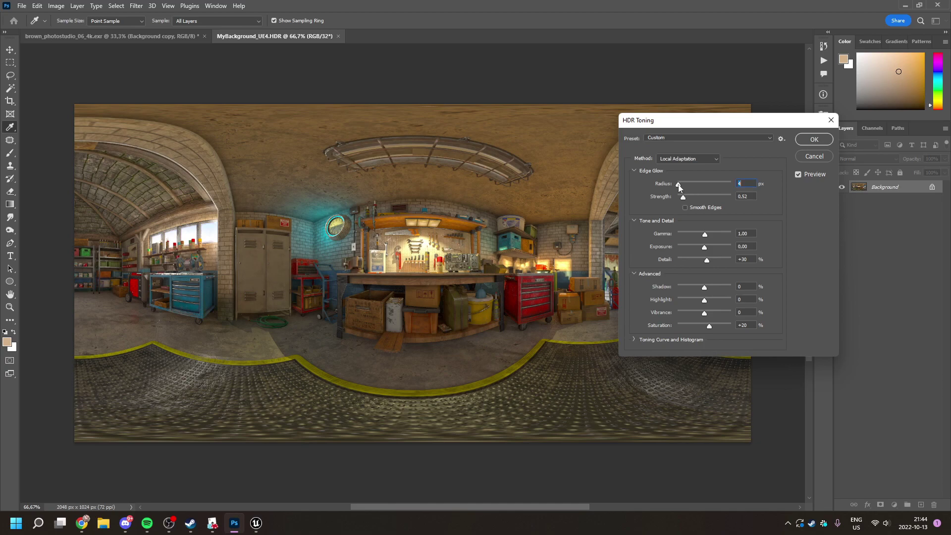
pyautogui.moveTo(678, 184); pyautogui.dragTo(700, 185)
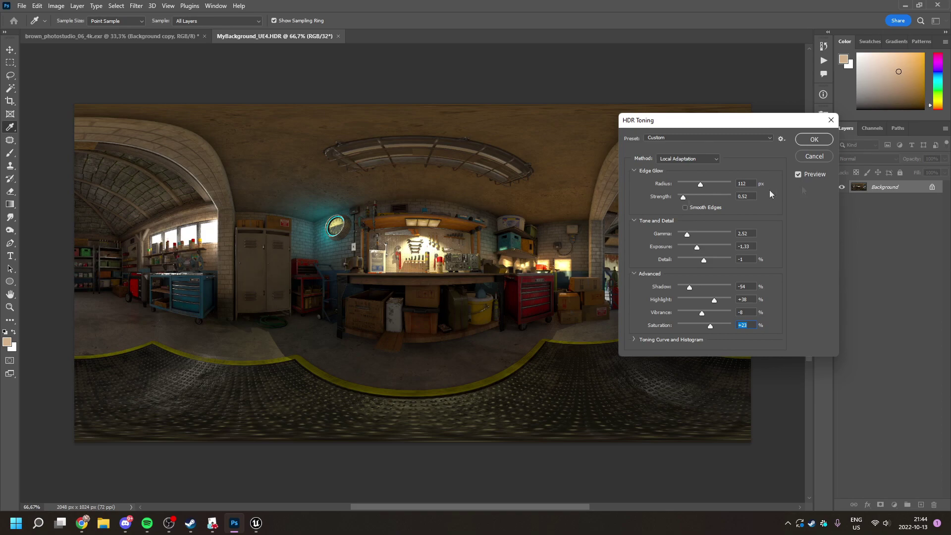
pyautogui.click(813, 139)
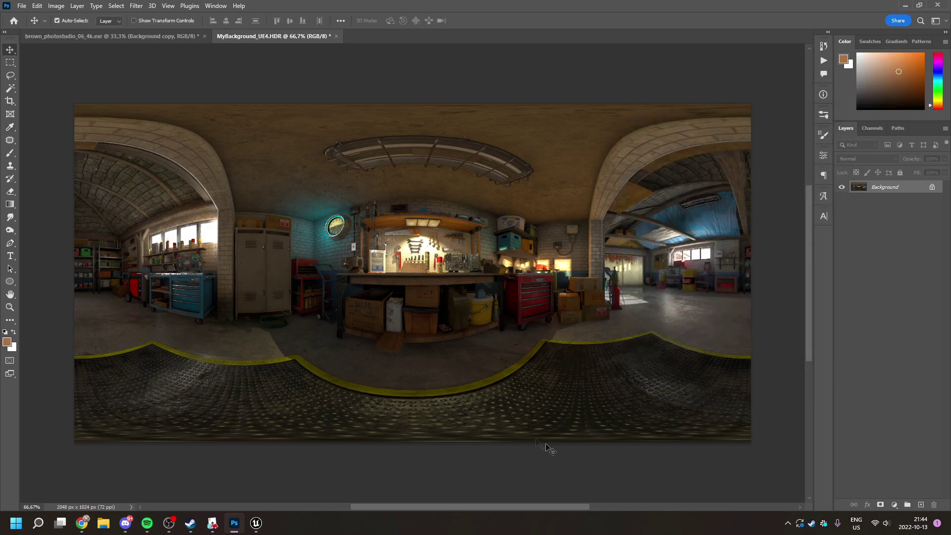
# Save a JPEG copy named MyBackground_UE4 copy.jpg in the tutorials folder at maximum quality 12, progressive with 3 scans.
pyautogui.click(22, 6)
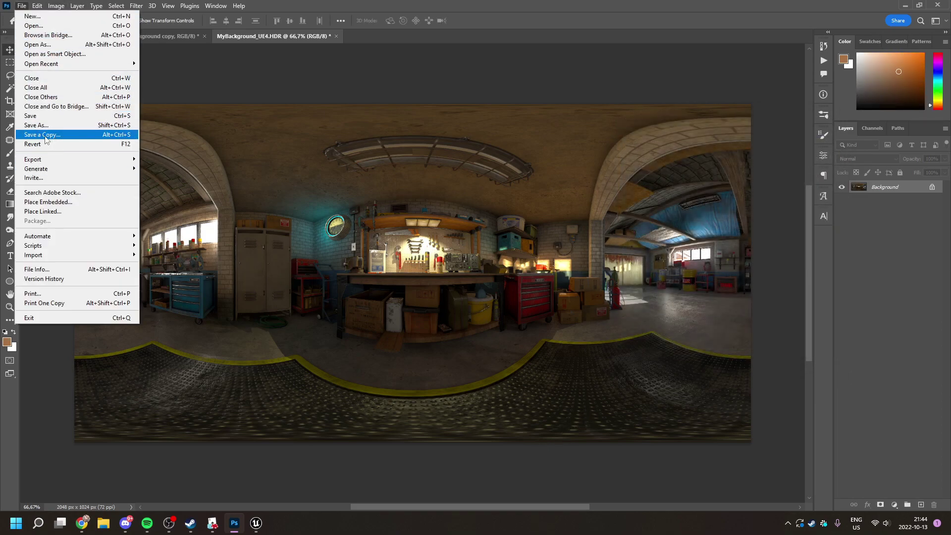
pyautogui.click(45, 135)
pyautogui.click(323, 337)
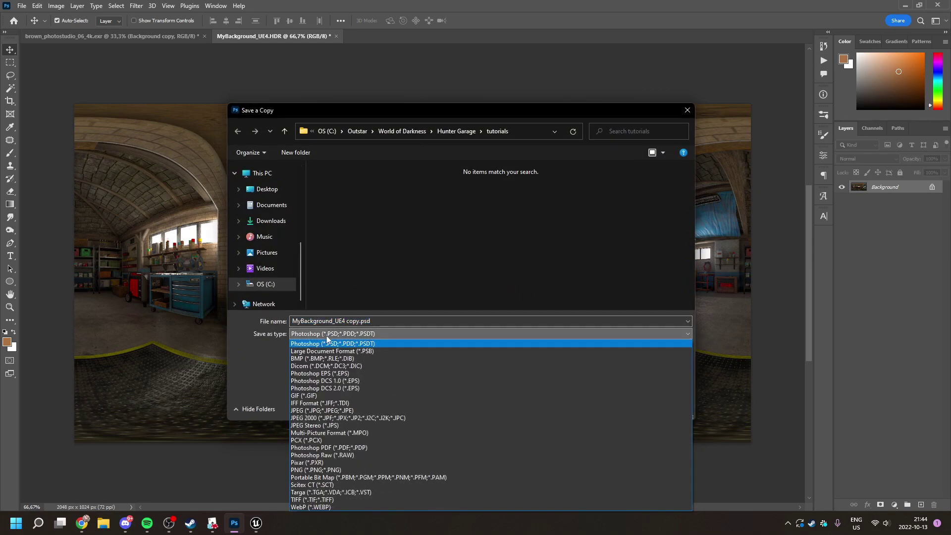
pyautogui.click(323, 411)
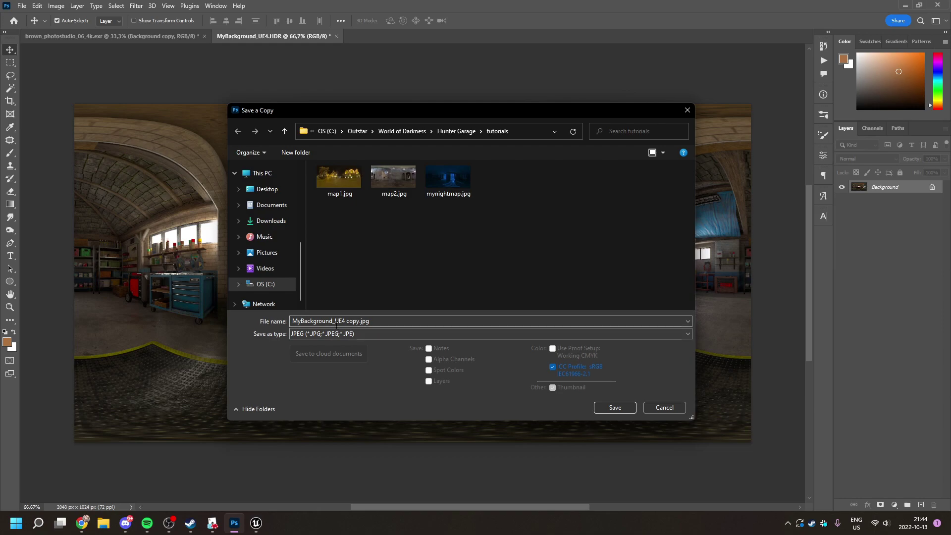
pyautogui.click(619, 406)
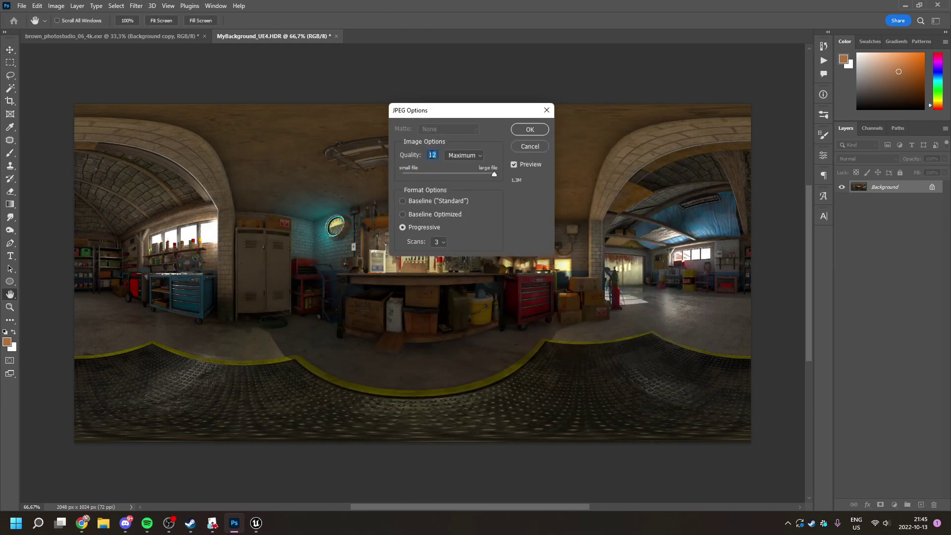
pyautogui.click(529, 130)
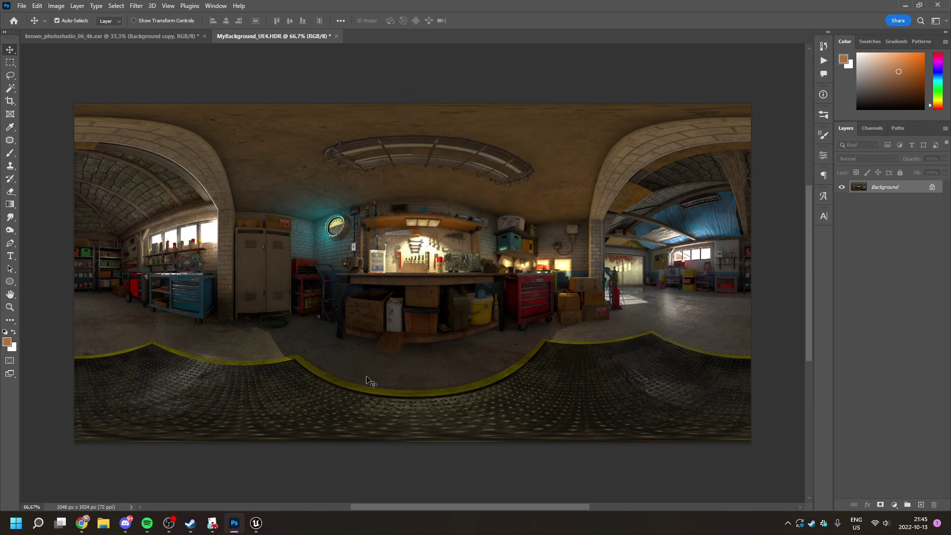
# Switch to Tabletop Simulator and choose the Custom background from the background objects.
pyautogui.click(212, 524)
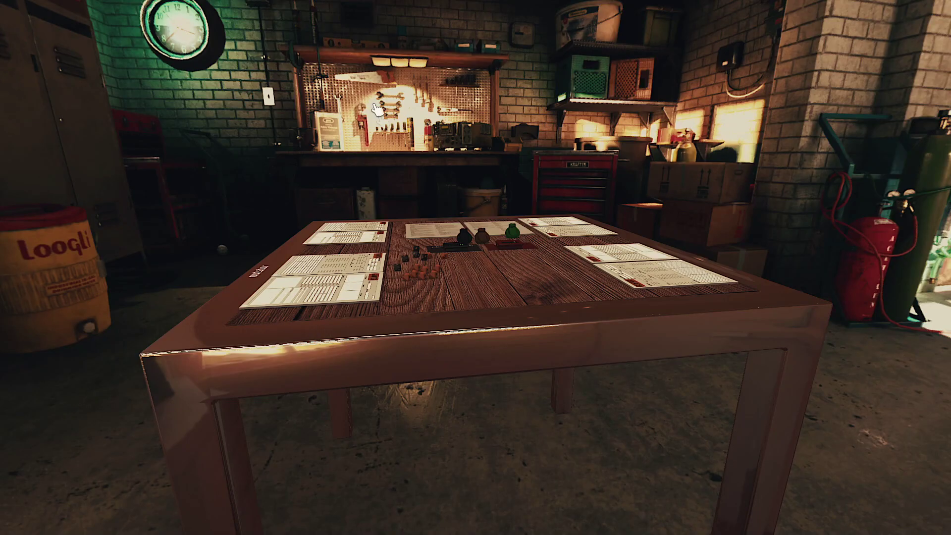
pyautogui.moveTo(374, 104); pyautogui.dragTo(384, 116)
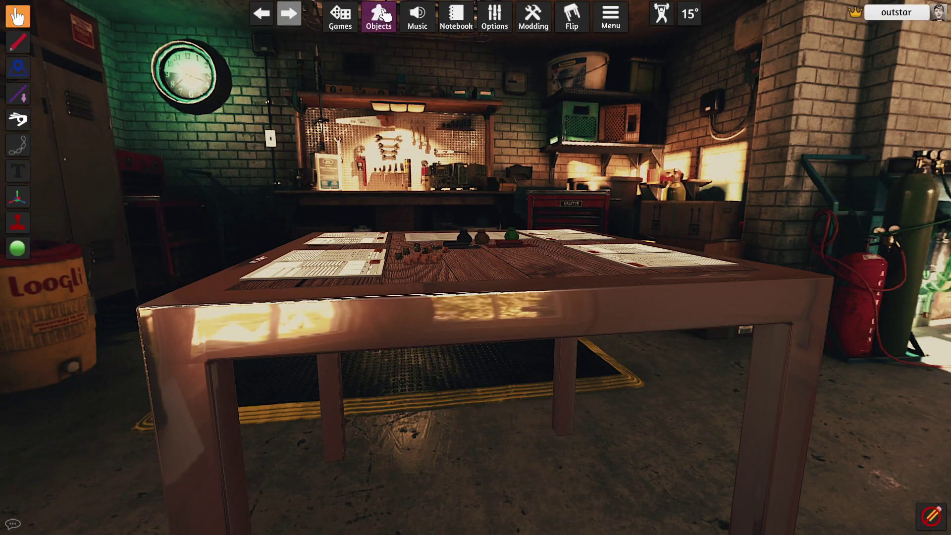
pyautogui.click(378, 16)
pyautogui.click(764, 339)
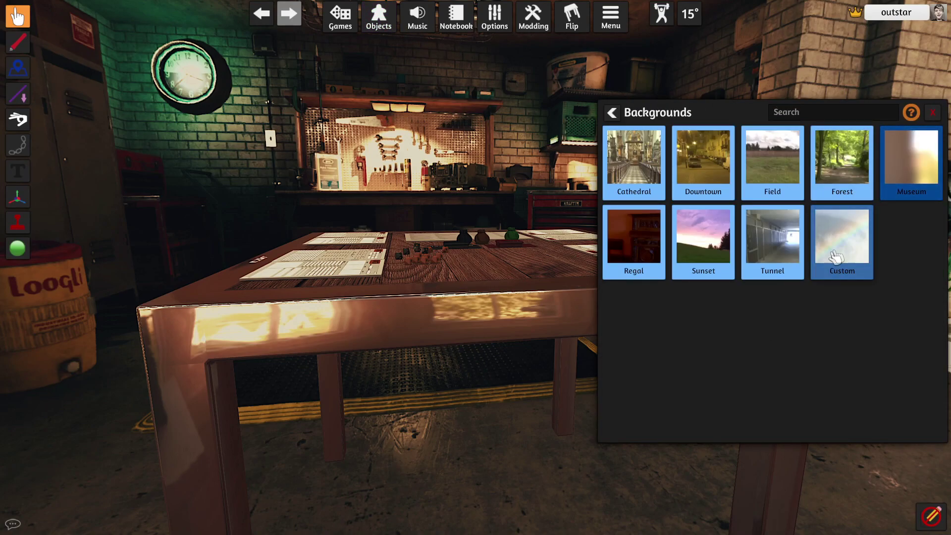
pyautogui.click(847, 244)
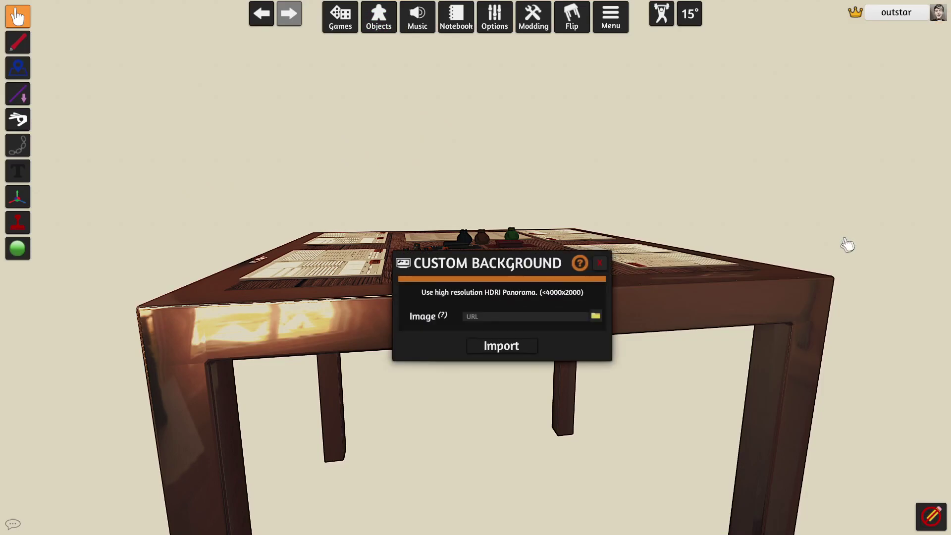
# Import MyBackground_UE4 copy.jpg from the local disk as the custom background image.
pyautogui.click(596, 316)
pyautogui.click(223, 98)
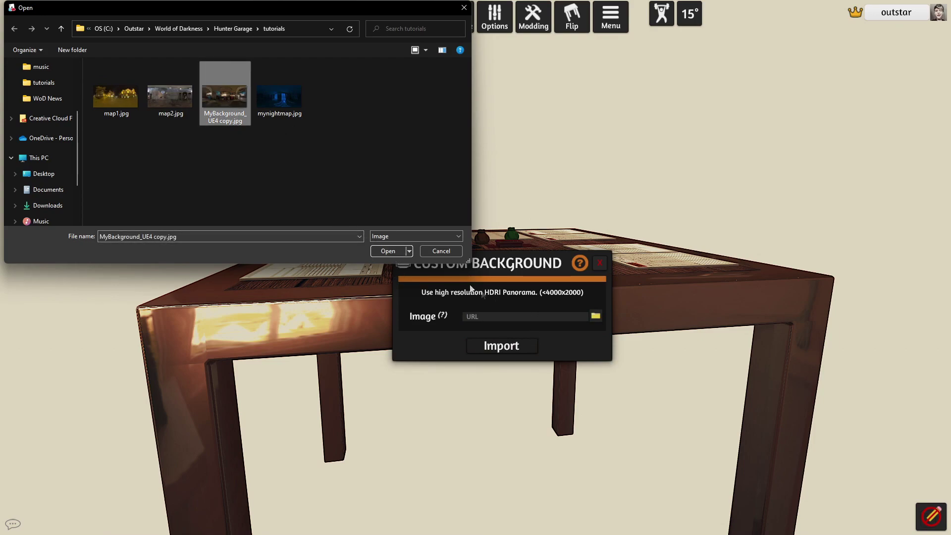
pyautogui.click(389, 251)
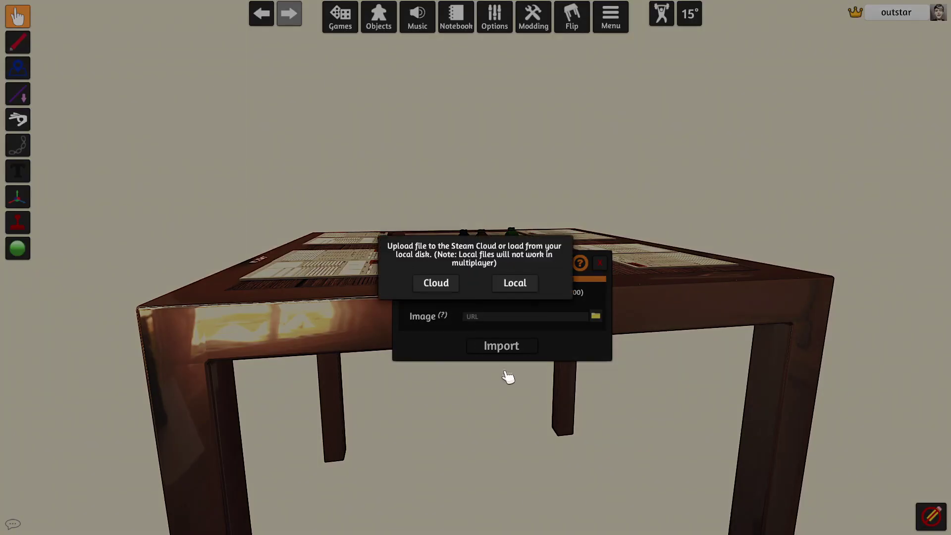
pyautogui.click(522, 286)
pyautogui.click(513, 347)
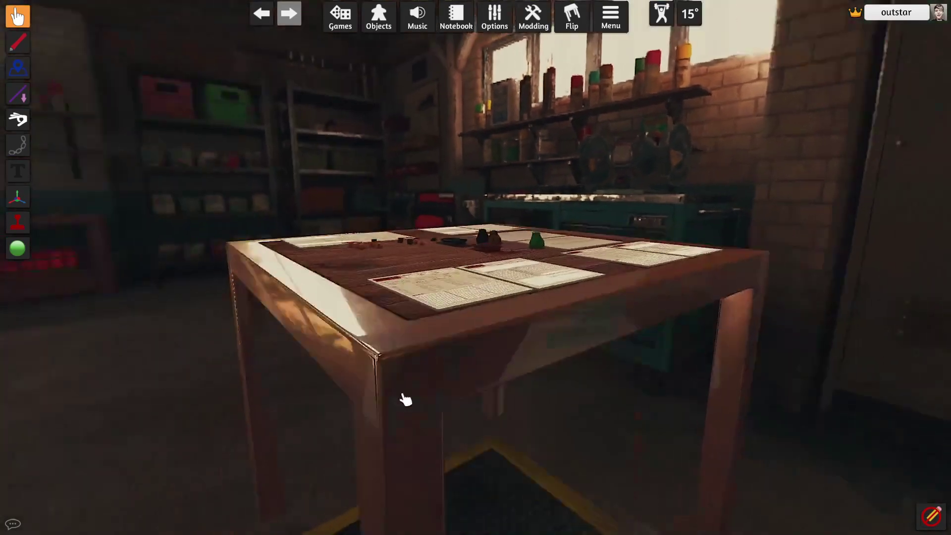
# Examine the imported garage background from several angles around the table.
pyautogui.moveTo(405, 399); pyautogui.dragTo(95, 371)
pyautogui.scroll(-4, 161, 339)
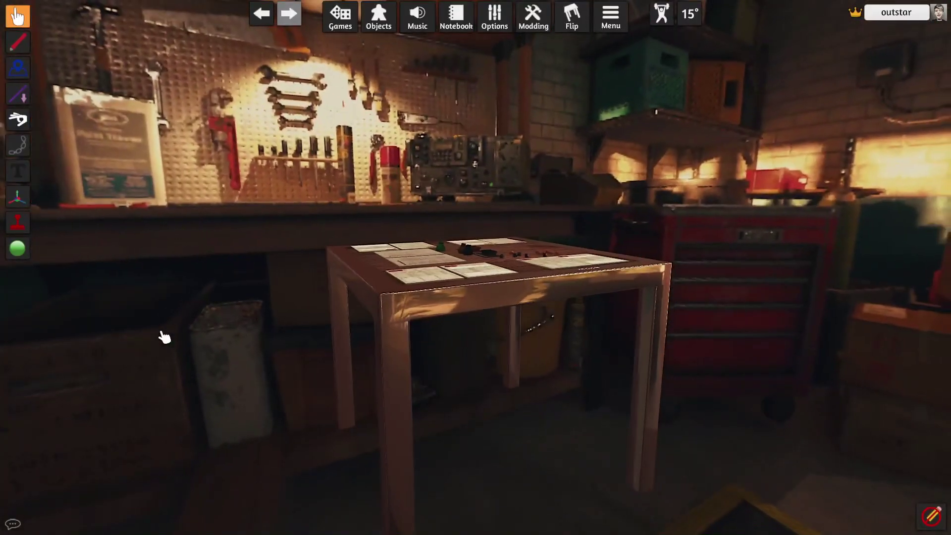
pyautogui.scroll(-2, 166, 337)
pyautogui.scroll(5, 350, 340)
pyautogui.moveTo(350, 339); pyautogui.dragTo(452, 357)
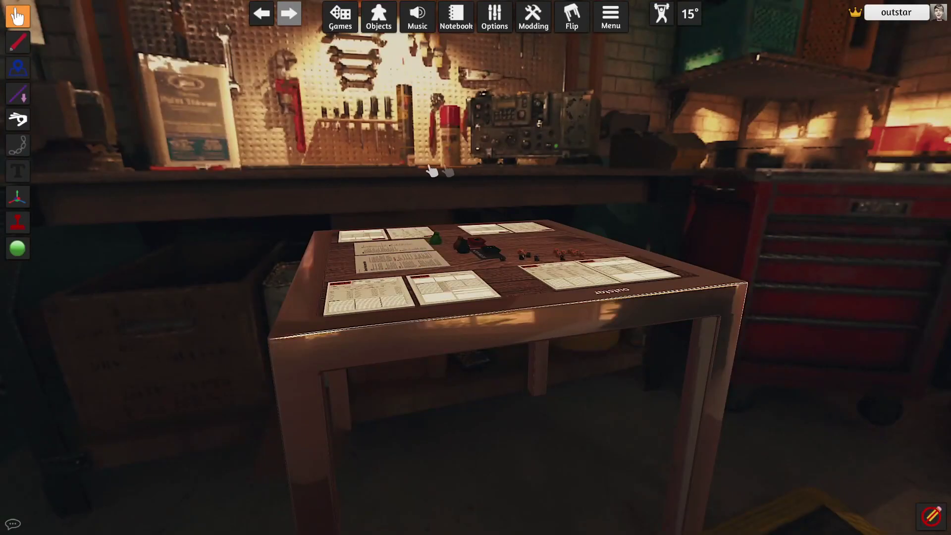
pyautogui.moveTo(469, 169); pyautogui.dragTo(587, 168)
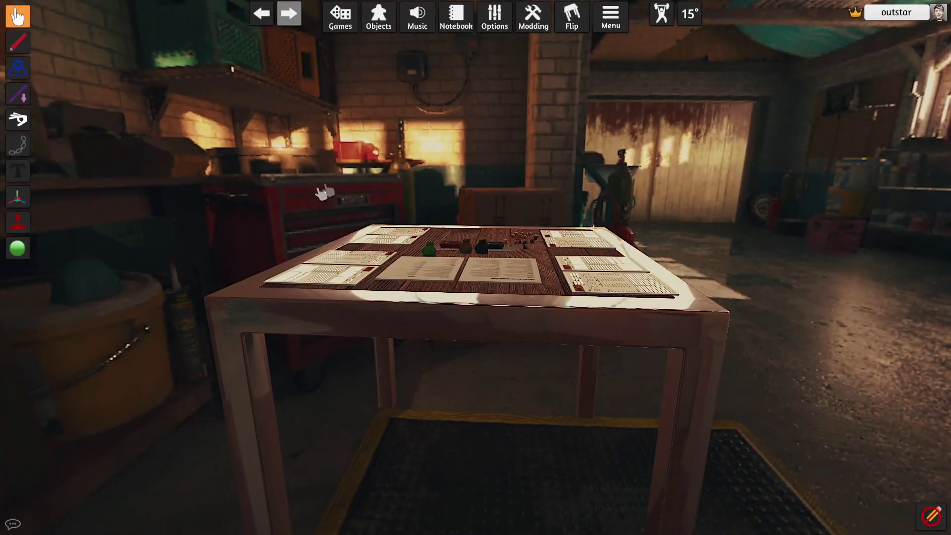
pyautogui.moveTo(390, 352); pyautogui.dragTo(274, 173)
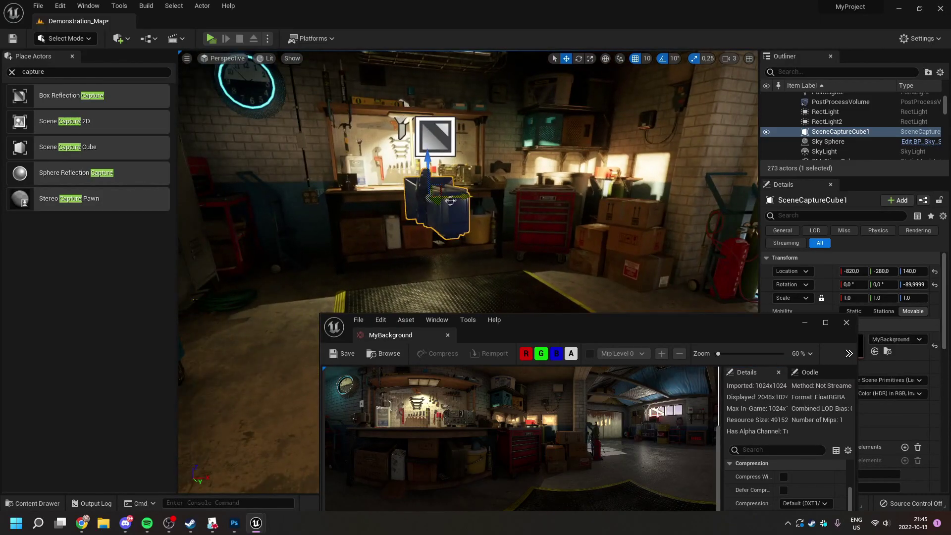
# Move SceneCaptureCube1 to location -750, -130, 140 and set the MyBackground render target's Size X to 2048.
pyautogui.moveTo(435, 202); pyautogui.dragTo(619, 207)
pyautogui.doubleClick(652, 325)
pyautogui.click(837, 185)
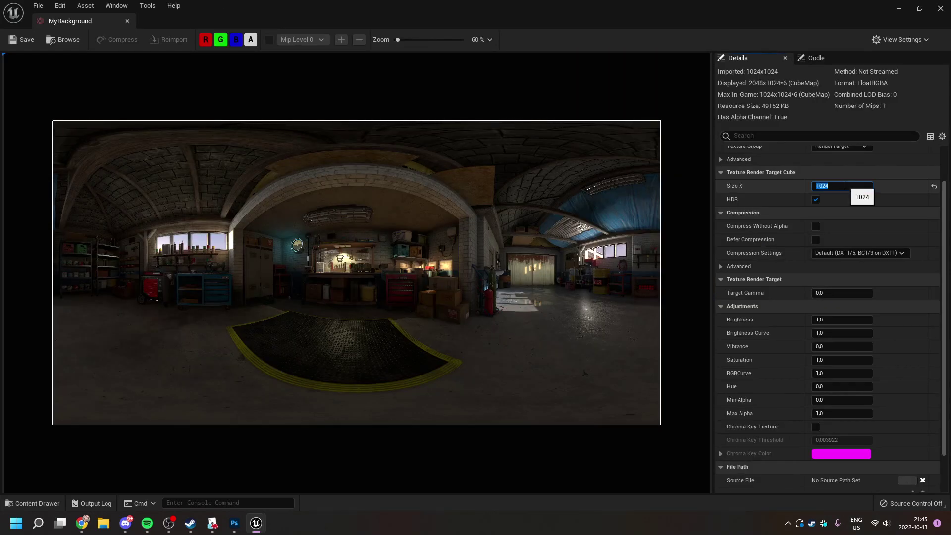
pyautogui.write('204')
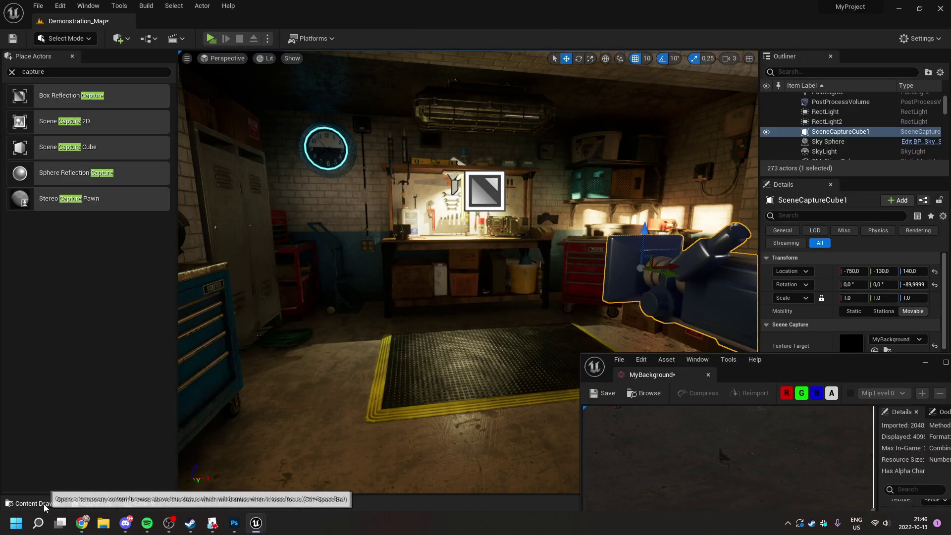
# Save the MyBackground render target in the Maps folder and delete the old MyBackground_Tex texture.
pyautogui.click(43, 503)
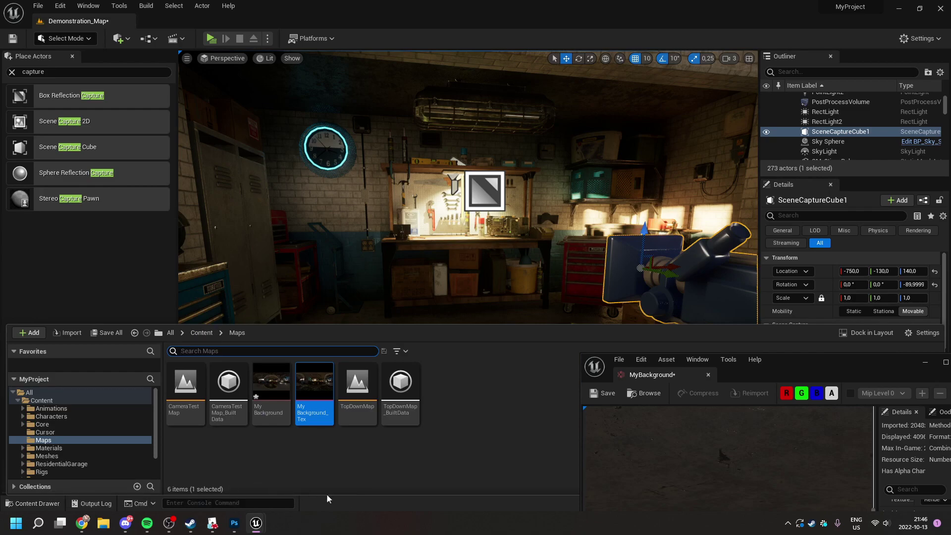
pyautogui.rightClick(271, 382)
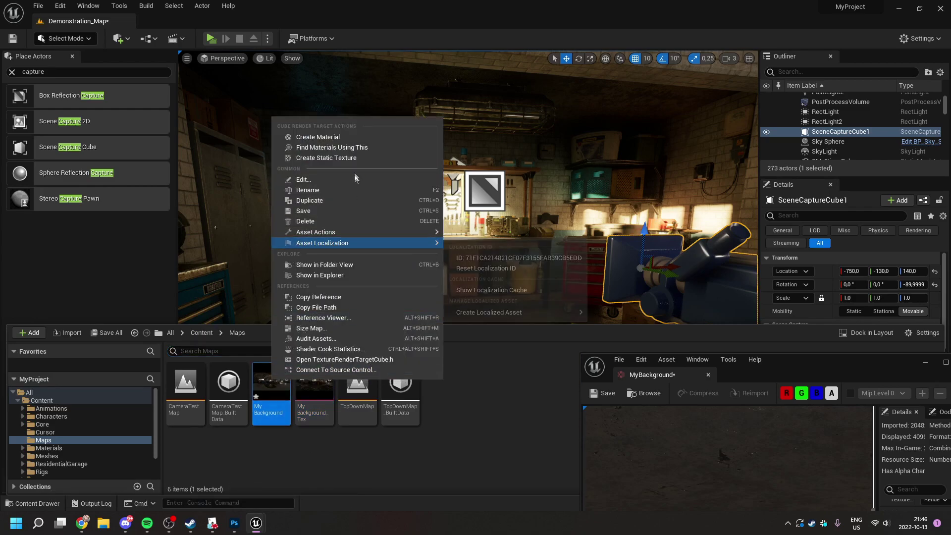
pyautogui.click(322, 211)
pyautogui.rightClick(314, 384)
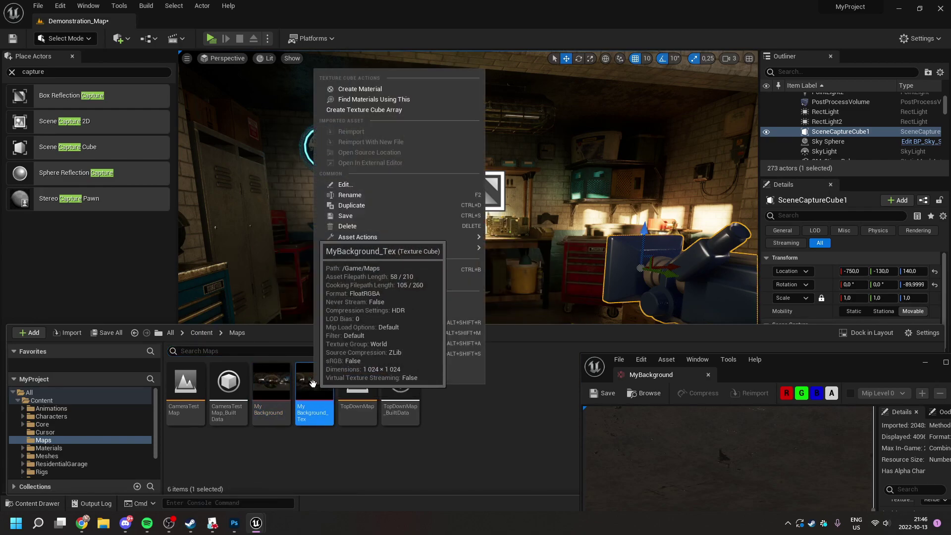
pyautogui.click(360, 227)
pyautogui.click(434, 421)
# Create a new static texture from the MyBackground render target and save it.
pyautogui.rightClick(273, 381)
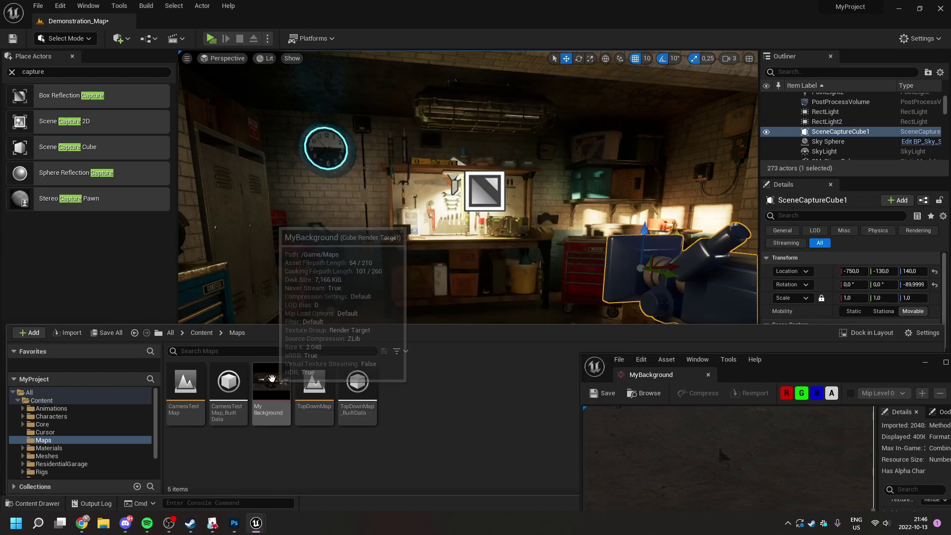
pyautogui.click(406, 156)
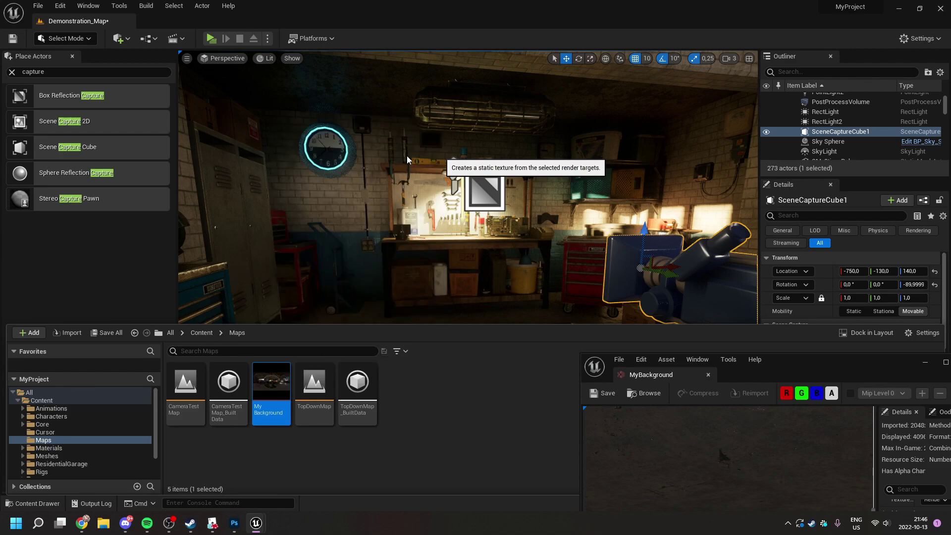
pyautogui.rightClick(403, 388)
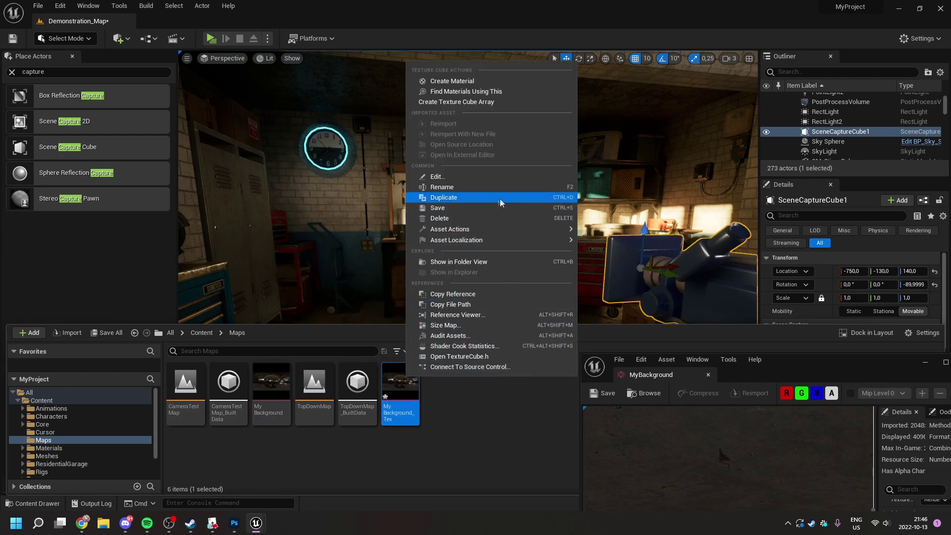
pyautogui.click(485, 208)
# Export MyBackground_Tex as an HDR file to the tutorials folder, overwriting MyBackground_UE4.HDR.
pyautogui.rightClick(400, 391)
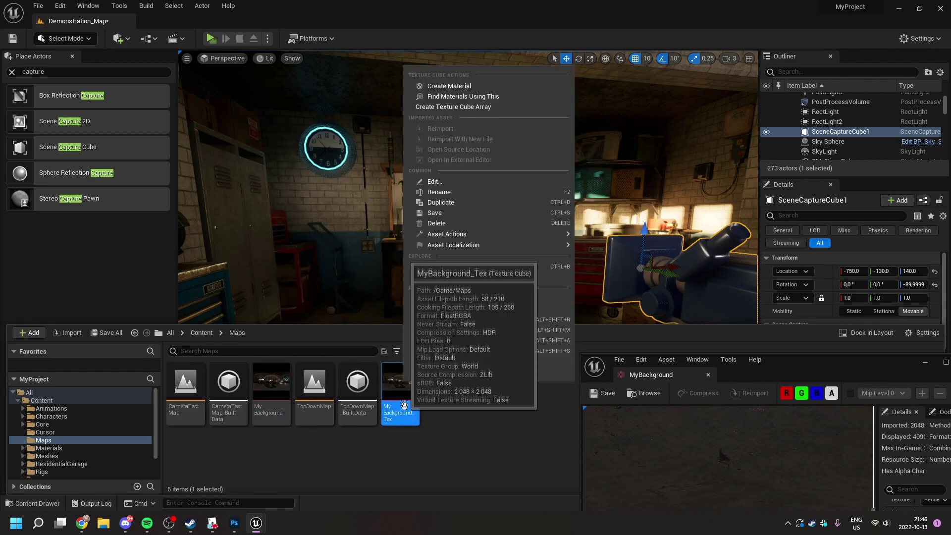
pyautogui.moveTo(460, 243)
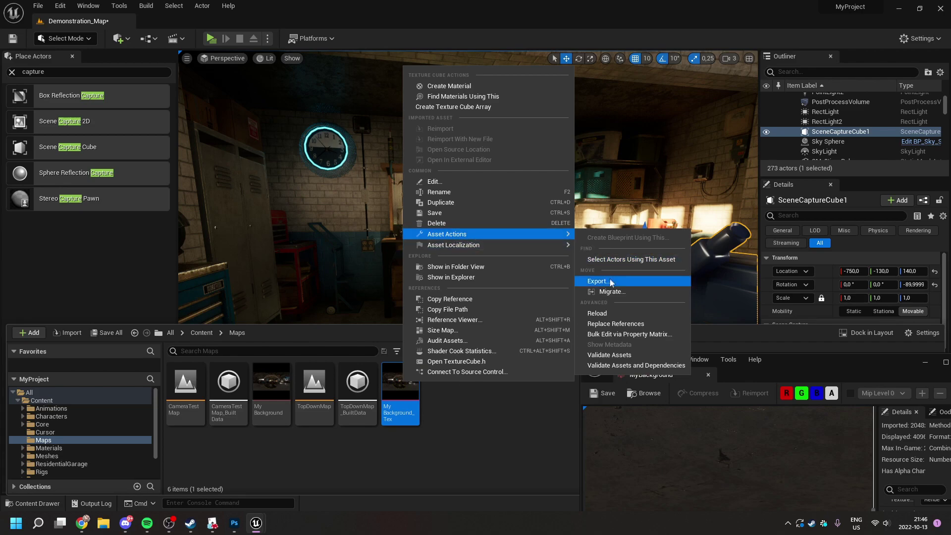
pyautogui.click(609, 279)
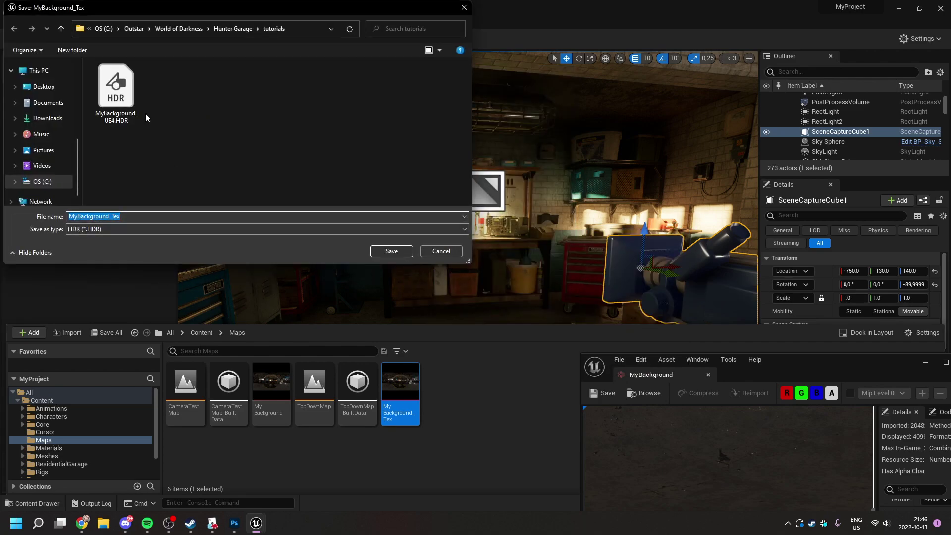
pyautogui.click(121, 97)
pyautogui.click(391, 251)
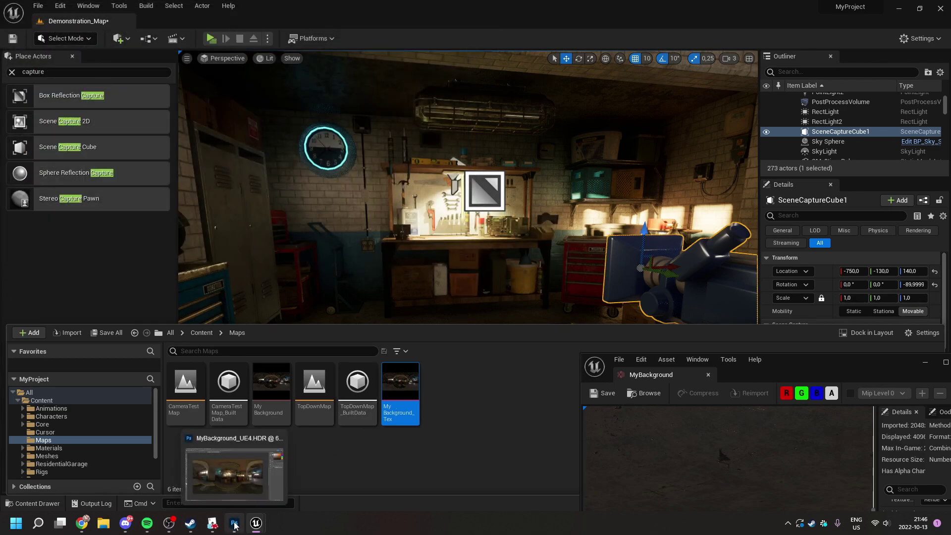
# Switch to Photoshop and apply Local Adaptation HDR Toning to MyBackground_UE4.HDR with gamma about 1.72, lowered exposure and adjusted shadows and highlights.
pyautogui.click(234, 523)
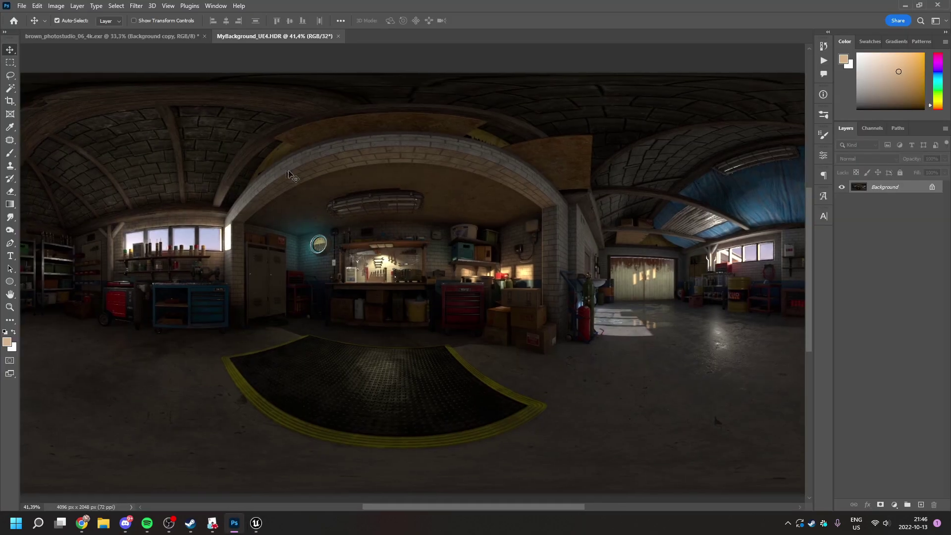
pyautogui.click(58, 6)
pyautogui.moveTo(80, 16)
pyautogui.click(185, 95)
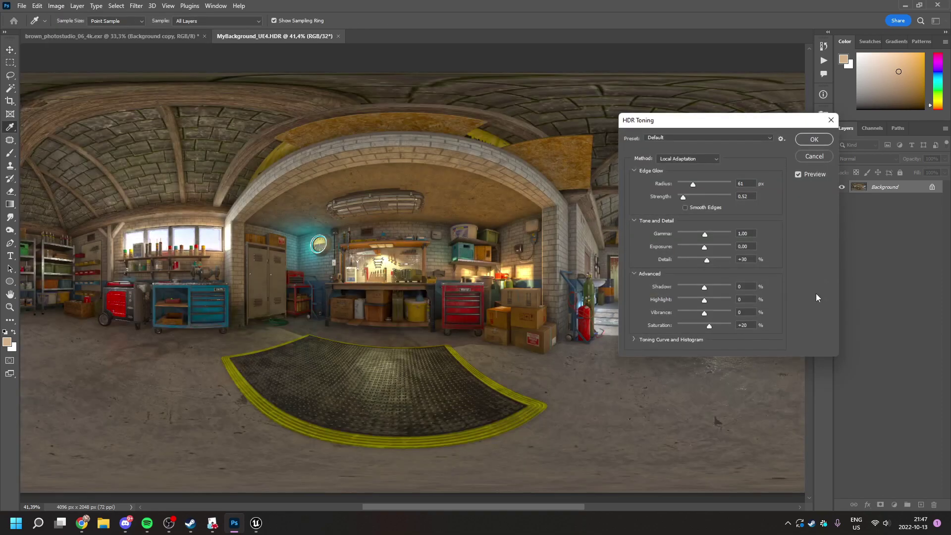
pyautogui.moveTo(688, 236); pyautogui.dragTo(692, 247)
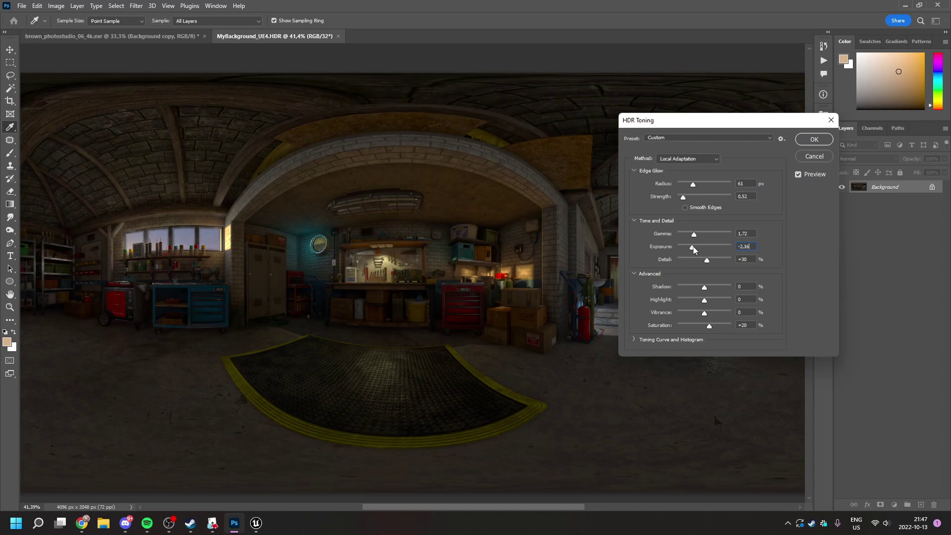
pyautogui.moveTo(722, 291)
pyautogui.mouseDown()
pyautogui.moveTo(695, 294)
pyautogui.moveTo(723, 299)
pyautogui.mouseUp()
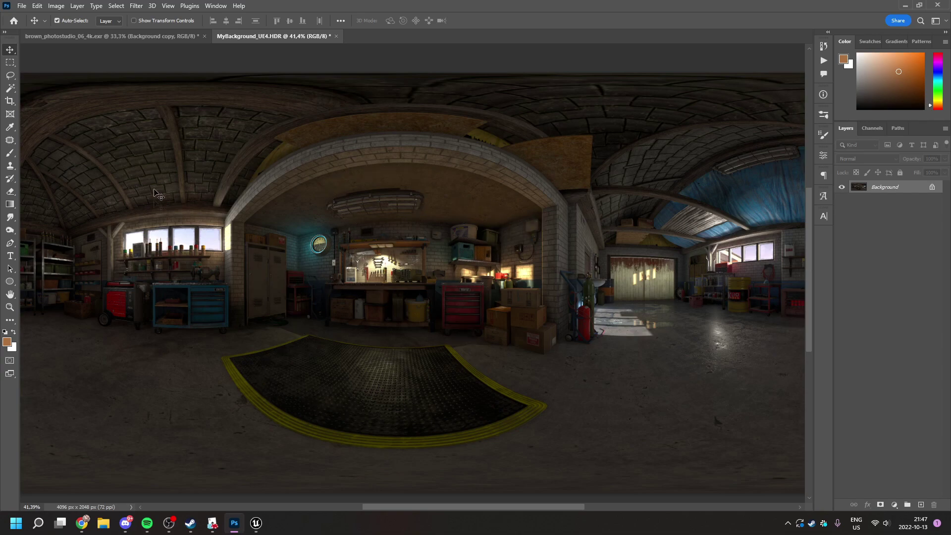
# Resize the toned garage panorama to 4000 × 2000 pixels.
pyautogui.click(50, 6)
pyautogui.click(66, 79)
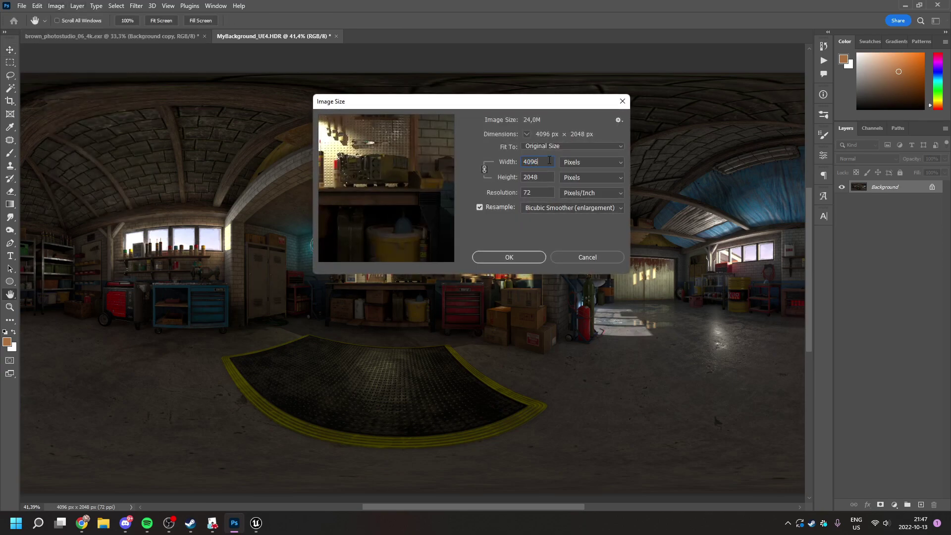
pyautogui.write('4000')
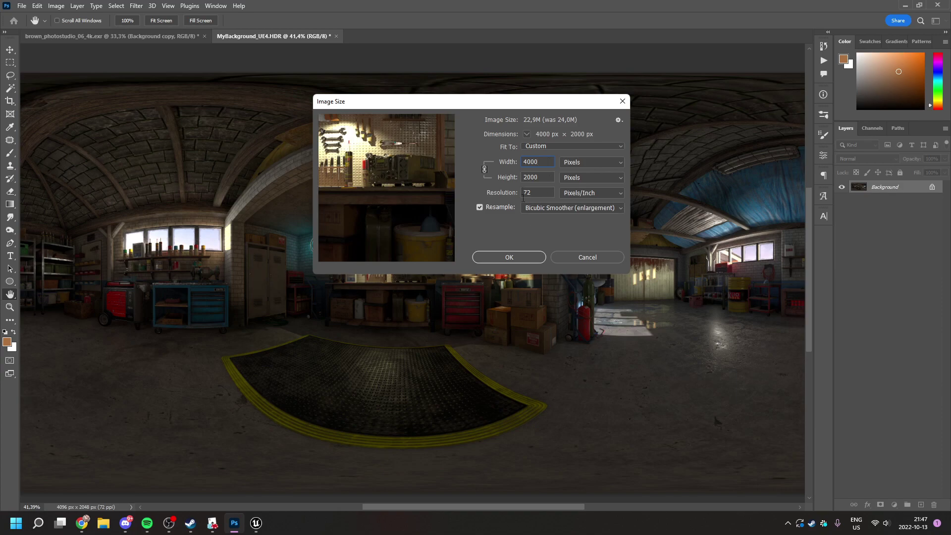
pyautogui.click(513, 258)
pyautogui.press('v')
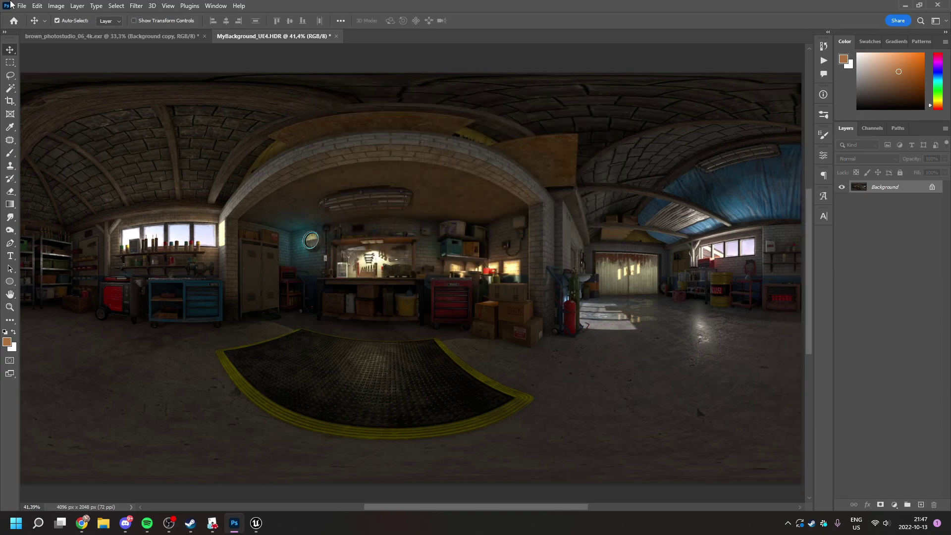
# Save a JPEG copy named MyBackground_UE4 FIXED.jpg in the tutorials folder at maximum quality 12, progressive with 3 scans.
pyautogui.click(22, 5)
pyautogui.click(49, 130)
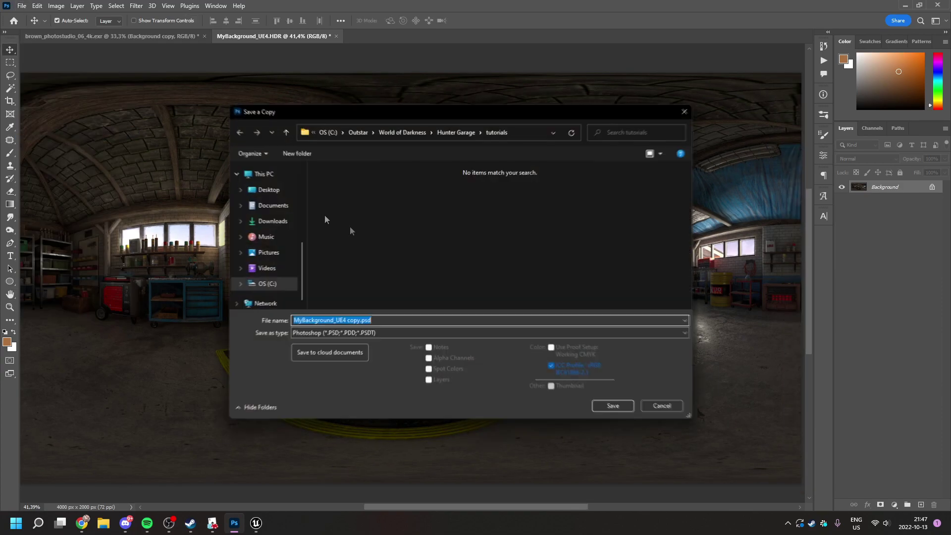
pyautogui.click(331, 334)
pyautogui.click(332, 414)
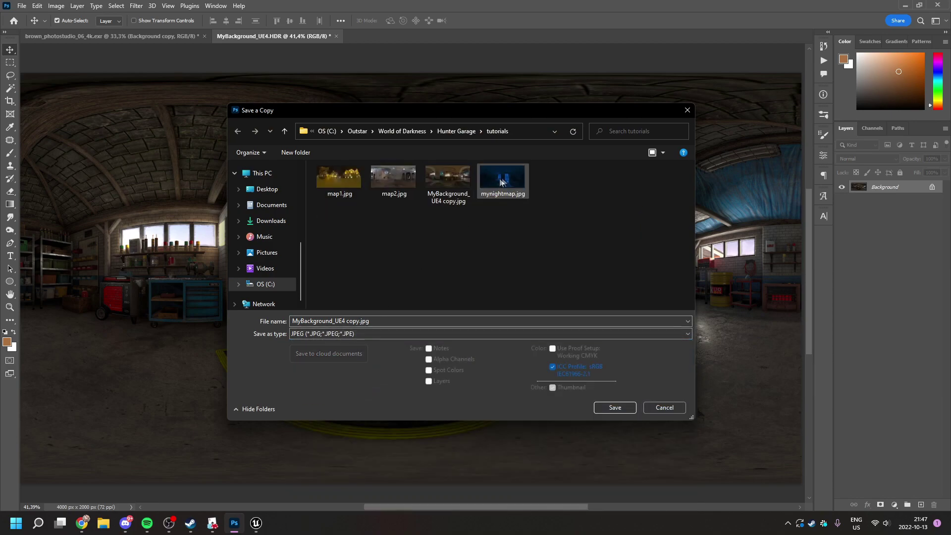
pyautogui.click(361, 323)
pyautogui.click(360, 321)
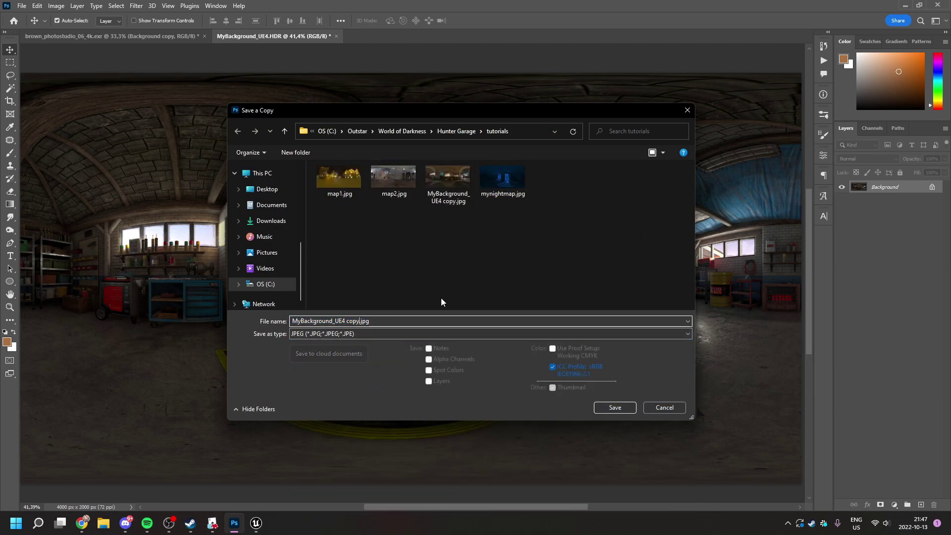
pyautogui.press('BackSpace')
pyautogui.press('BackSpace')
pyautogui.press('BackSpace')
pyautogui.press('BackSpace')
pyautogui.write('FIXED')
pyautogui.click(624, 407)
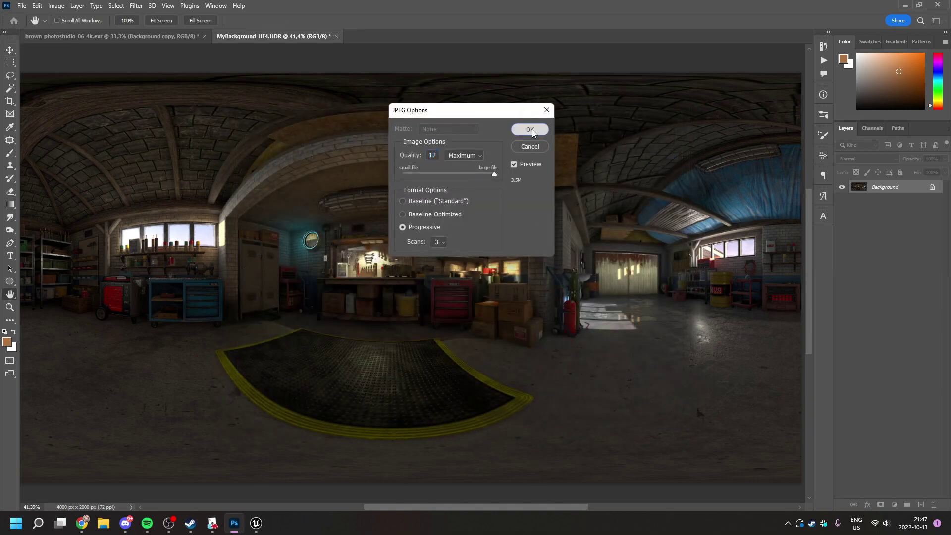
pyautogui.press('Return')
# Switch to Tabletop Simulator and choose the Custom background again from the background objects.
pyautogui.moveTo(258, 524)
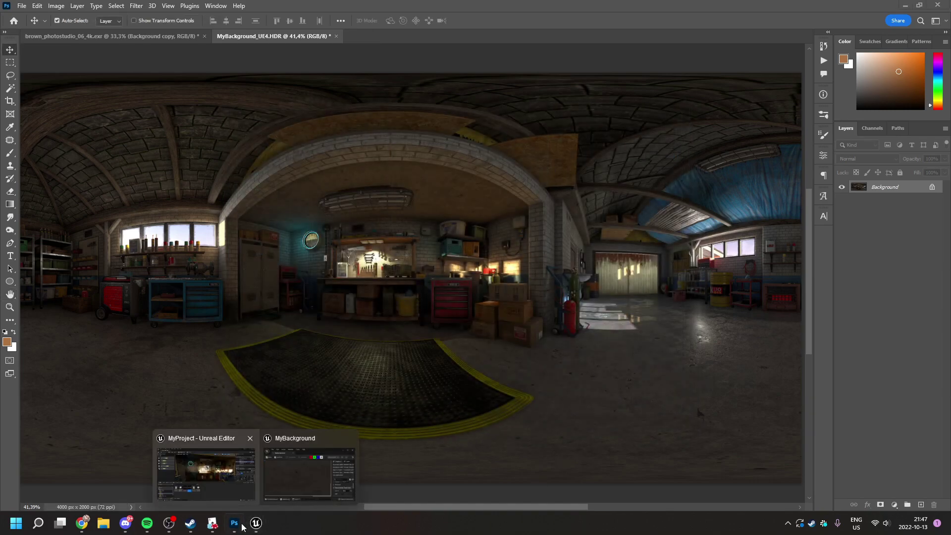
pyautogui.click(208, 471)
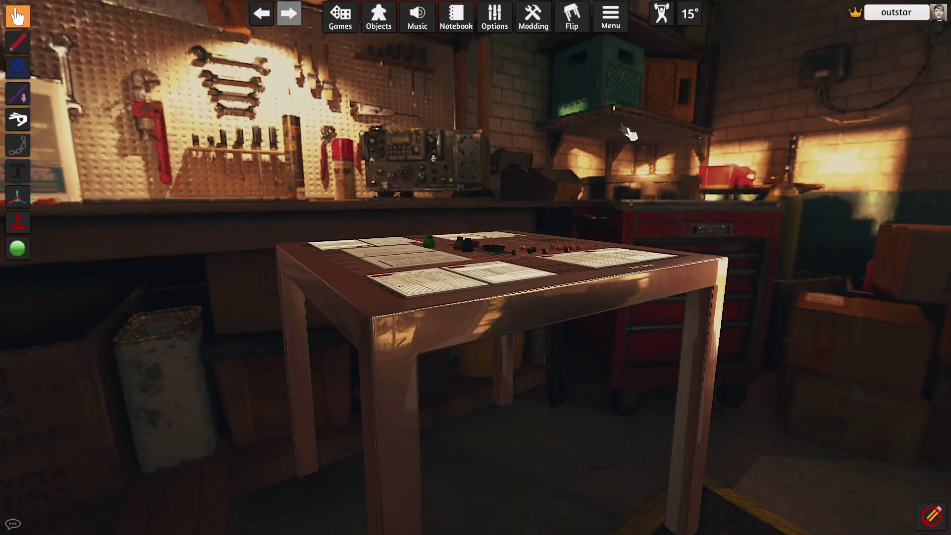
pyautogui.click(386, 9)
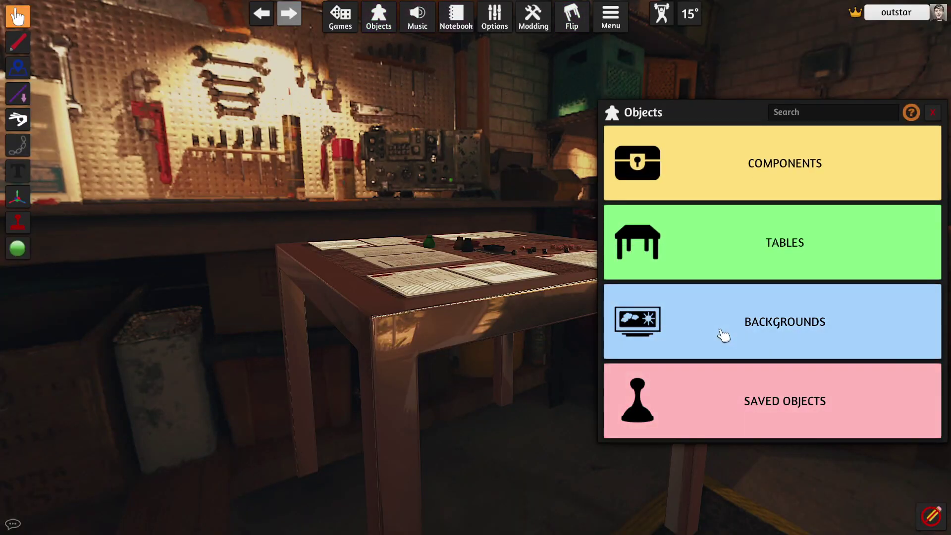
pyautogui.click(708, 340)
pyautogui.click(840, 243)
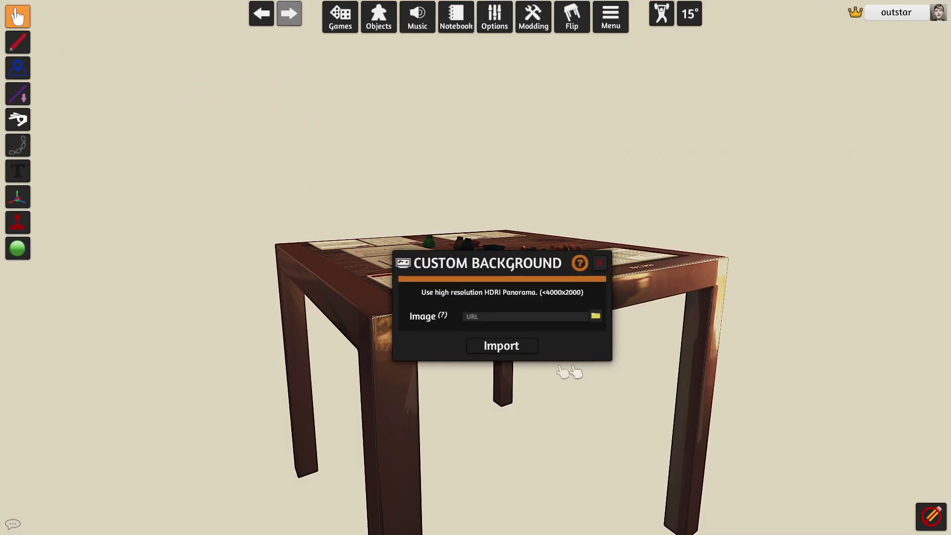
# Import MyBackground_UE4 FIXED.jpg from the local disk as the custom background image.
pyautogui.click(598, 316)
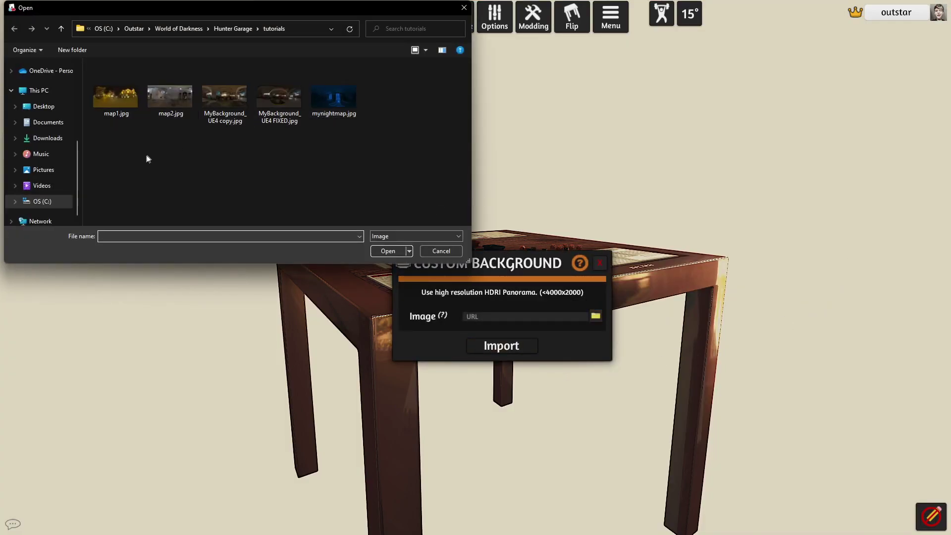
pyautogui.click(290, 96)
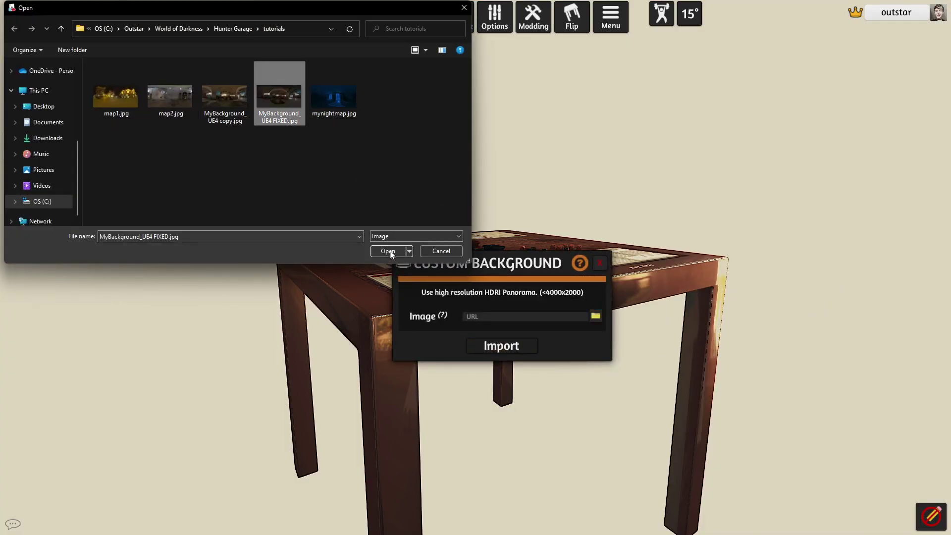
pyautogui.click(389, 251)
pyautogui.click(515, 283)
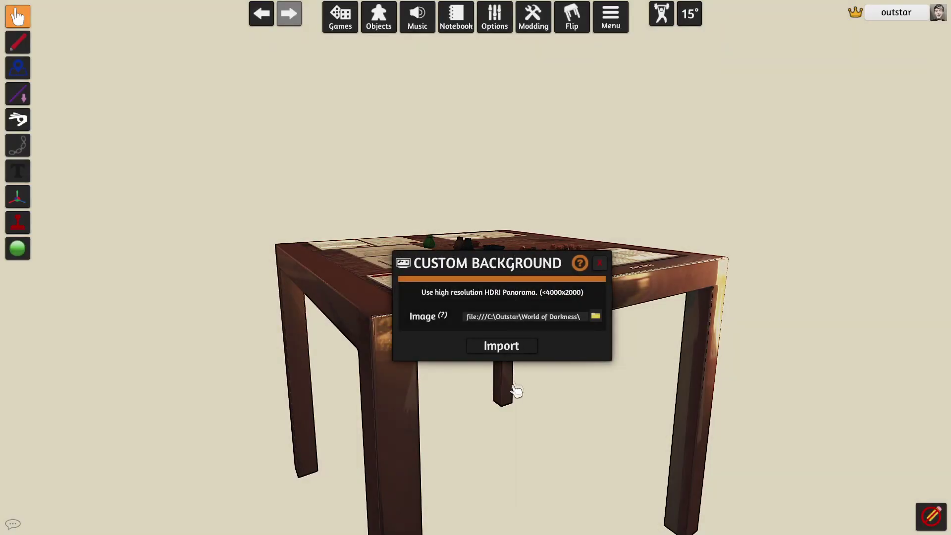
pyautogui.click(514, 348)
# Examine the higher-resolution garage background and the lighting on the table from several angles.
pyautogui.moveTo(539, 392); pyautogui.dragTo(949, 369)
pyautogui.moveTo(401, 391); pyautogui.dragTo(359, 403)
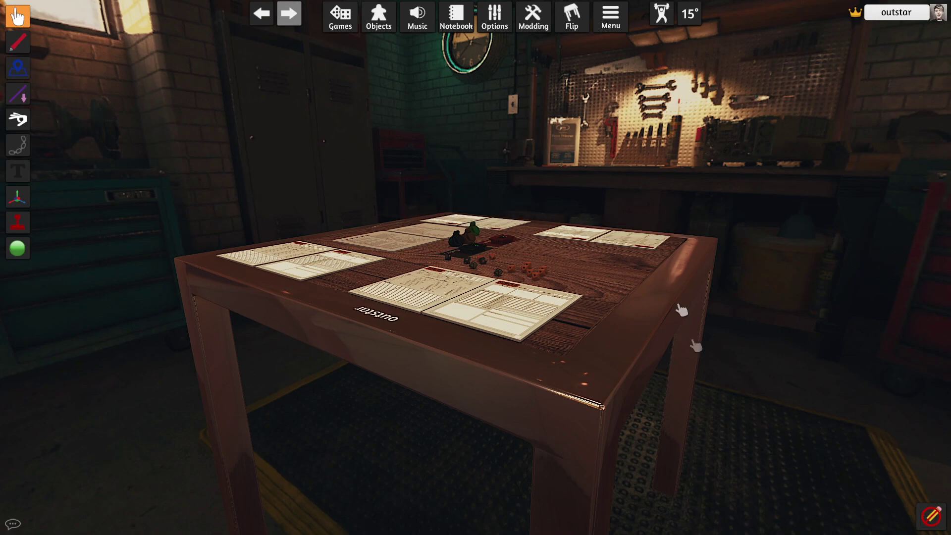
pyautogui.moveTo(678, 417); pyautogui.dragTo(463, 346)
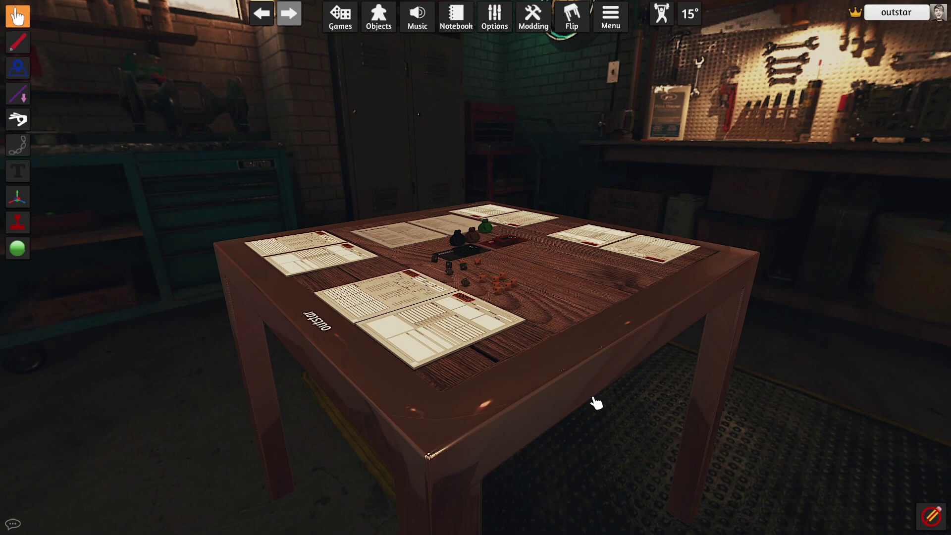
pyautogui.moveTo(581, 252); pyautogui.dragTo(624, 298)
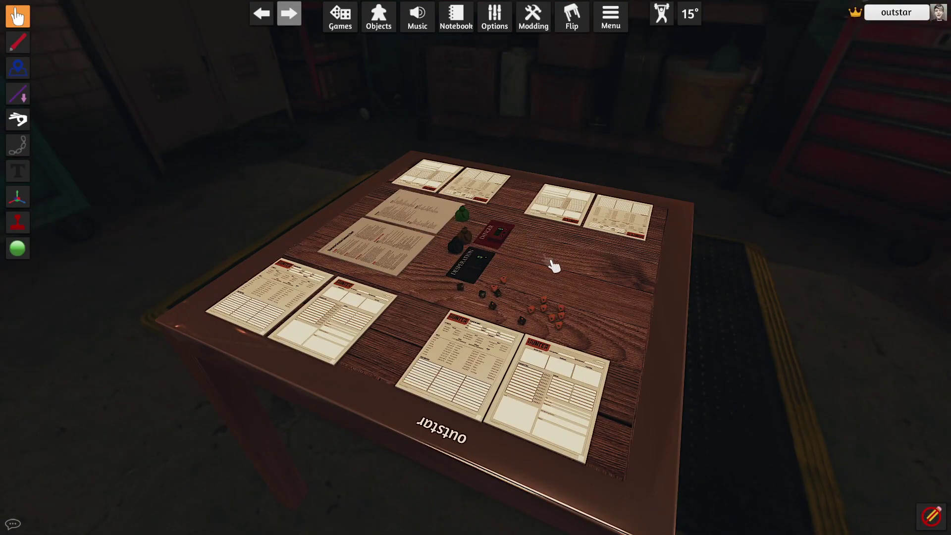
pyautogui.scroll(1, 610, 313)
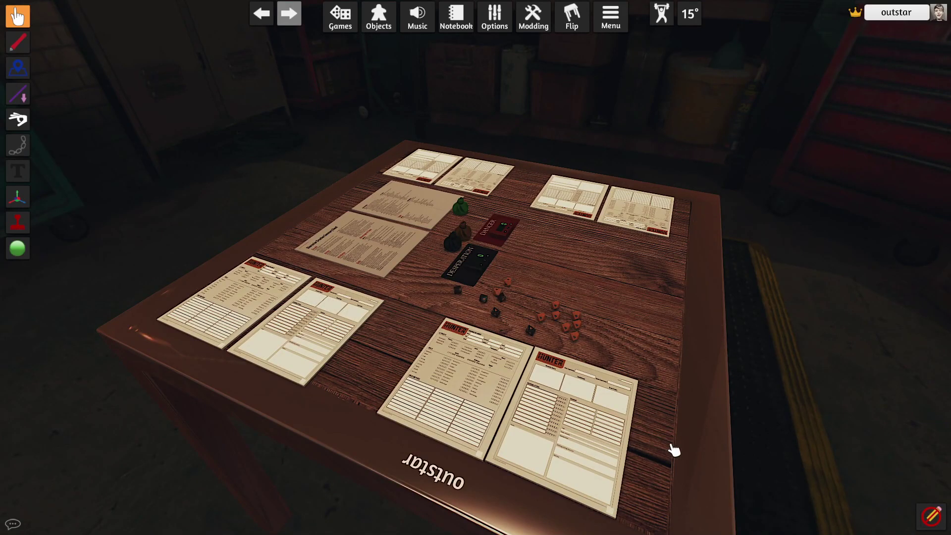
pyautogui.moveTo(674, 450); pyautogui.dragTo(720, 396)
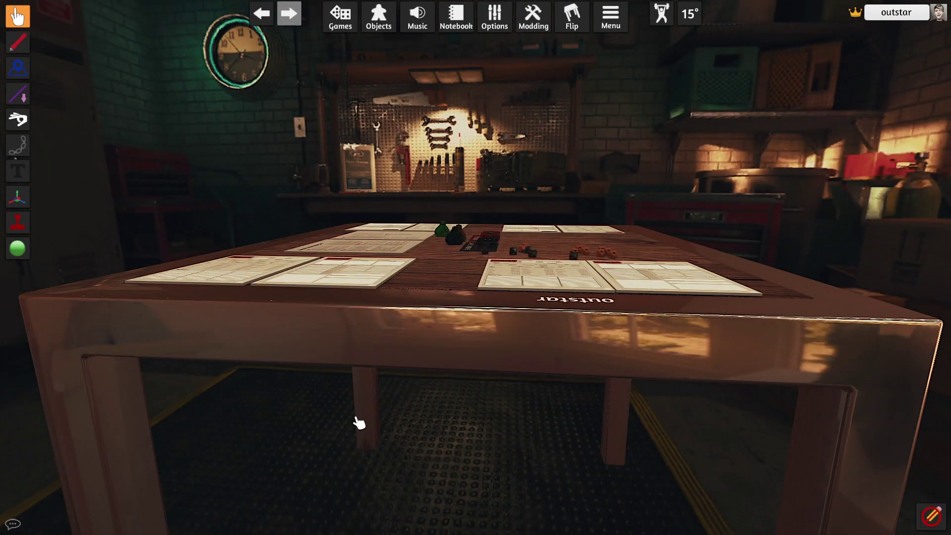